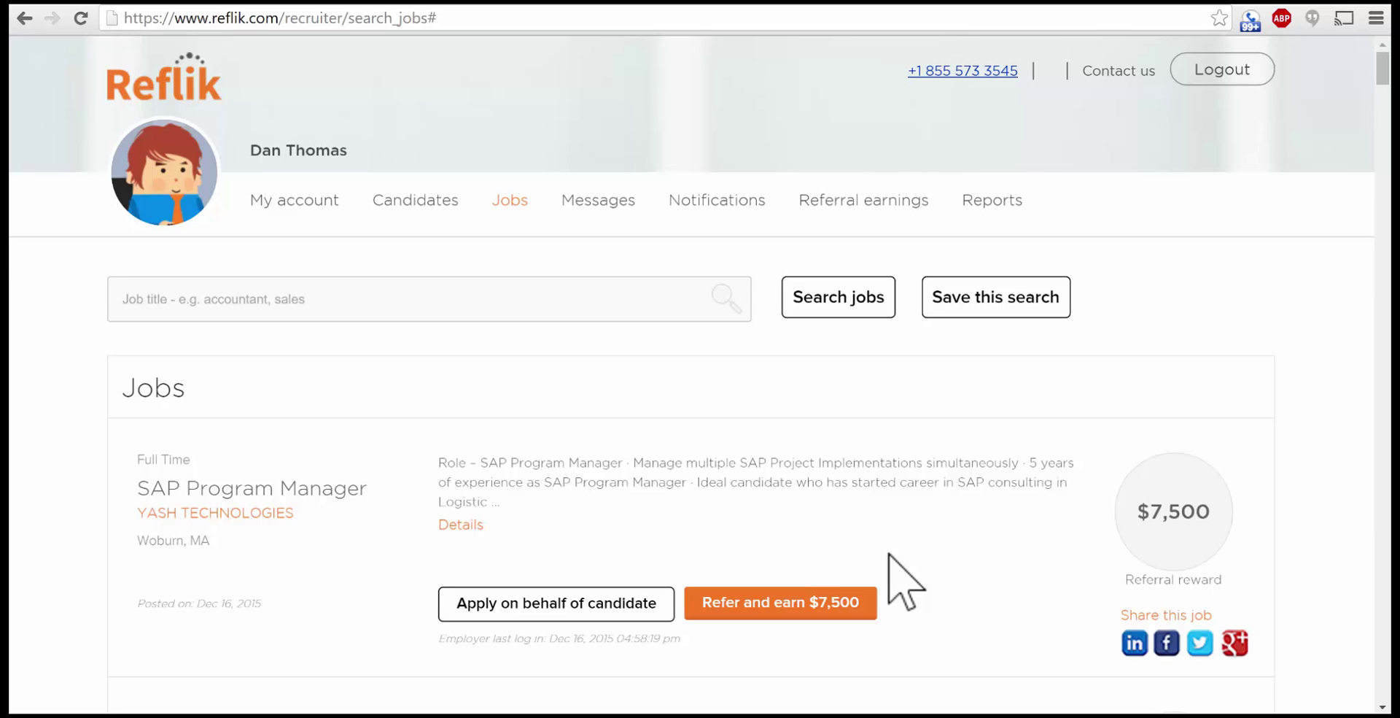
Step: Scroll the job results down to Rackspace's Hybris Architect listing with its $10,000 referral reward
scroll(904, 583, "down", 7)
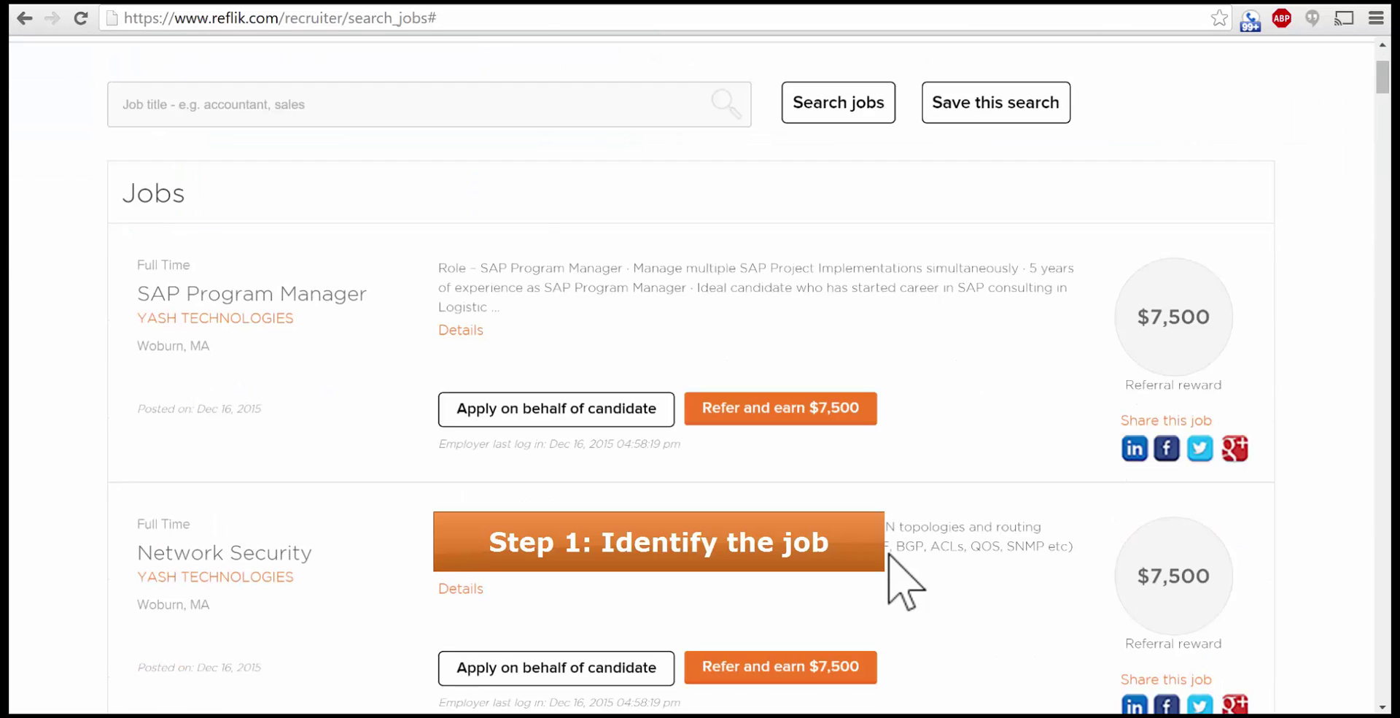
scroll(904, 583, "down", 5)
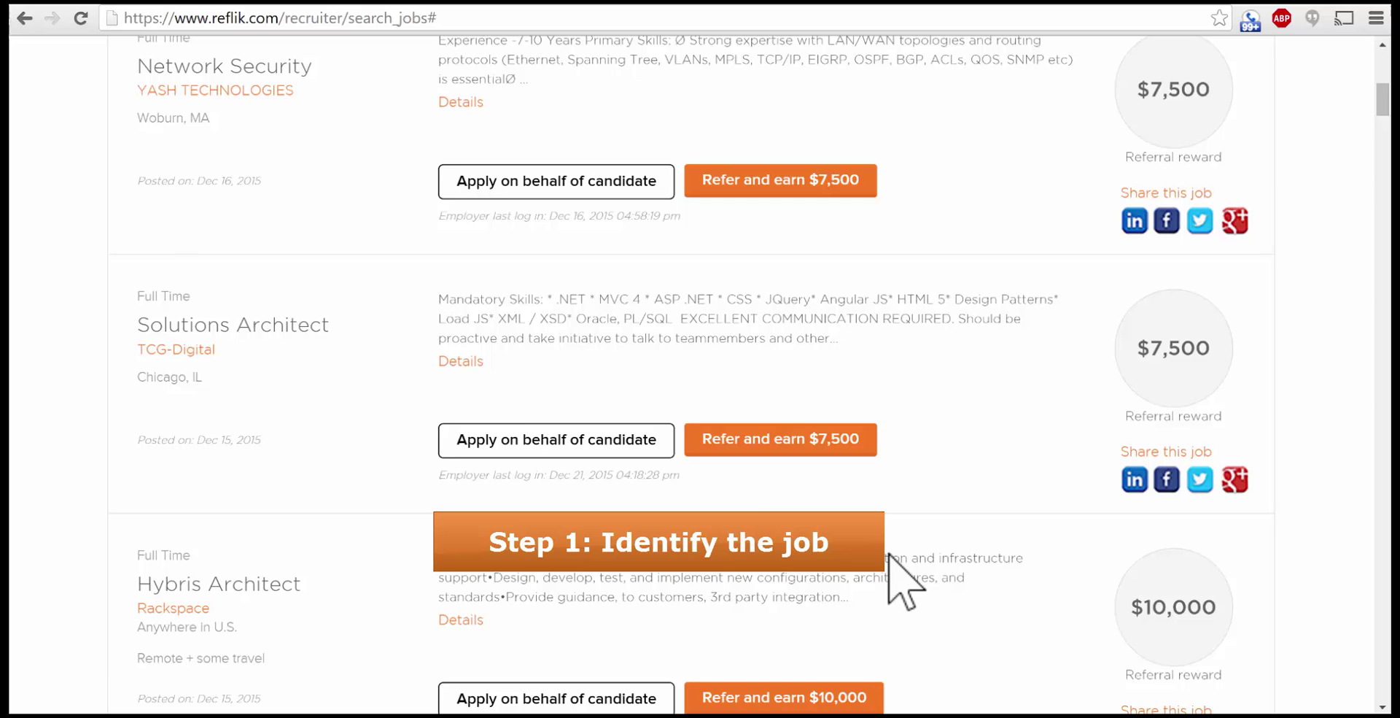
scroll(889, 556, "down", 1)
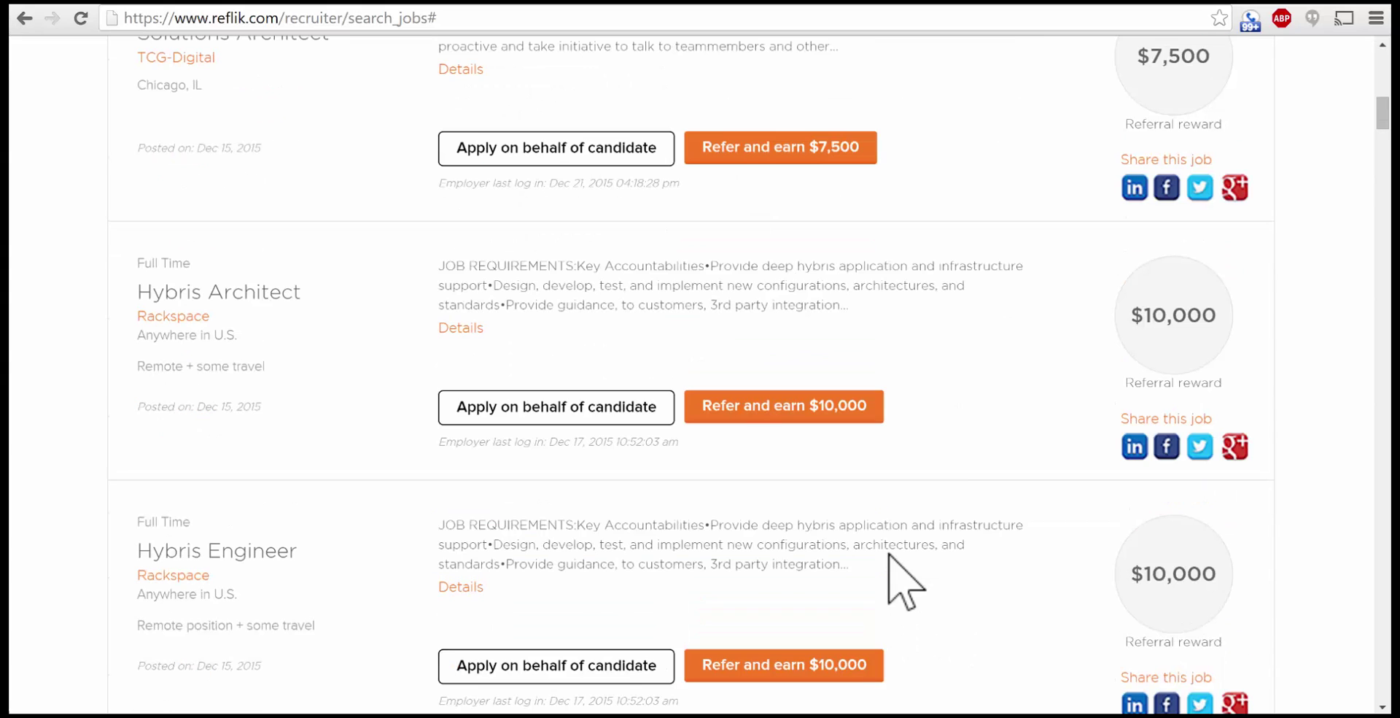
left_click(451, 326)
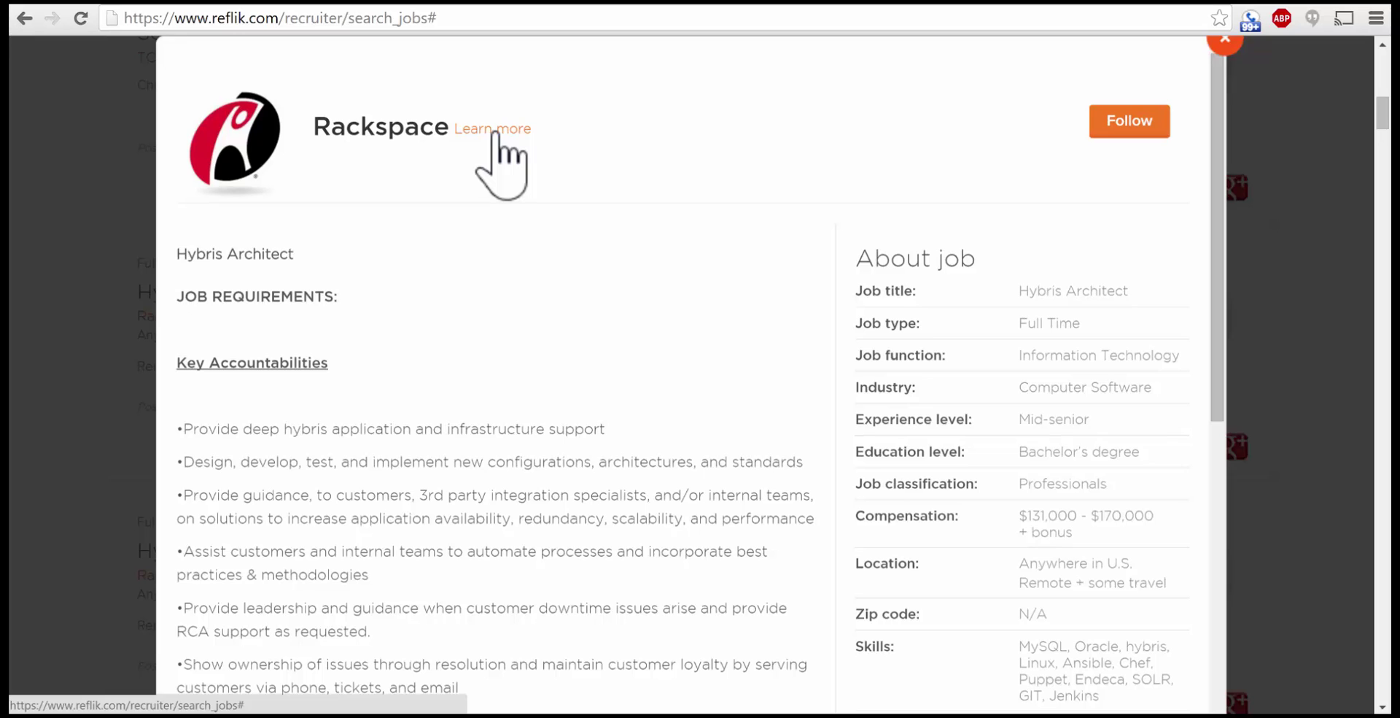
scroll(493, 335, "down", 3)
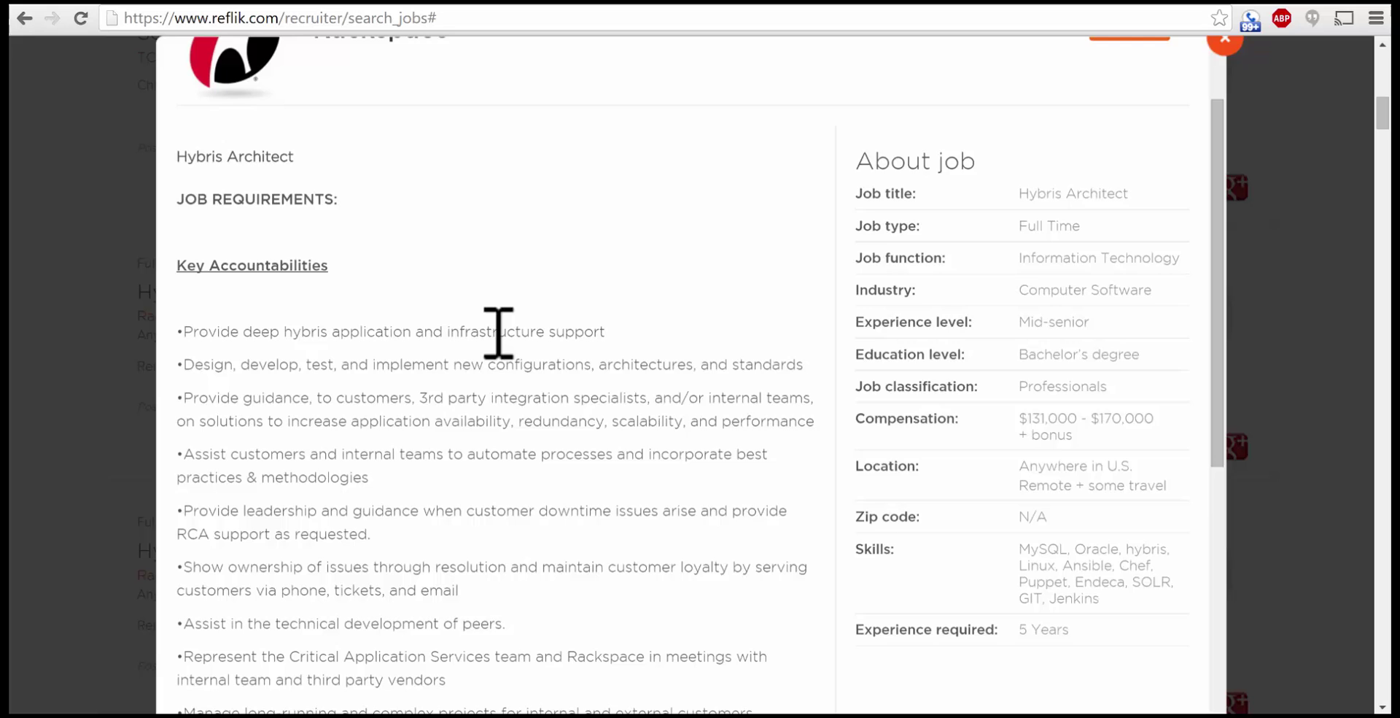
scroll(494, 347, "down", 7)
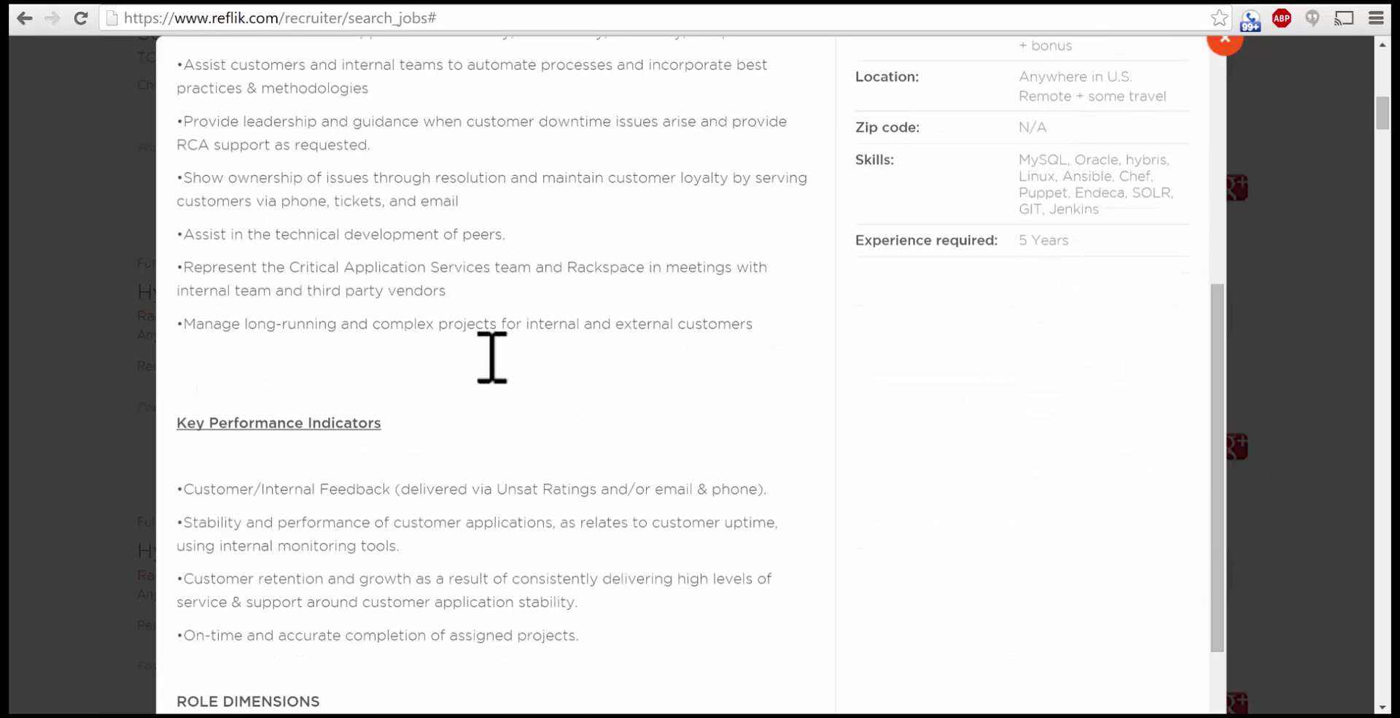
scroll(511, 379, "down", 1)
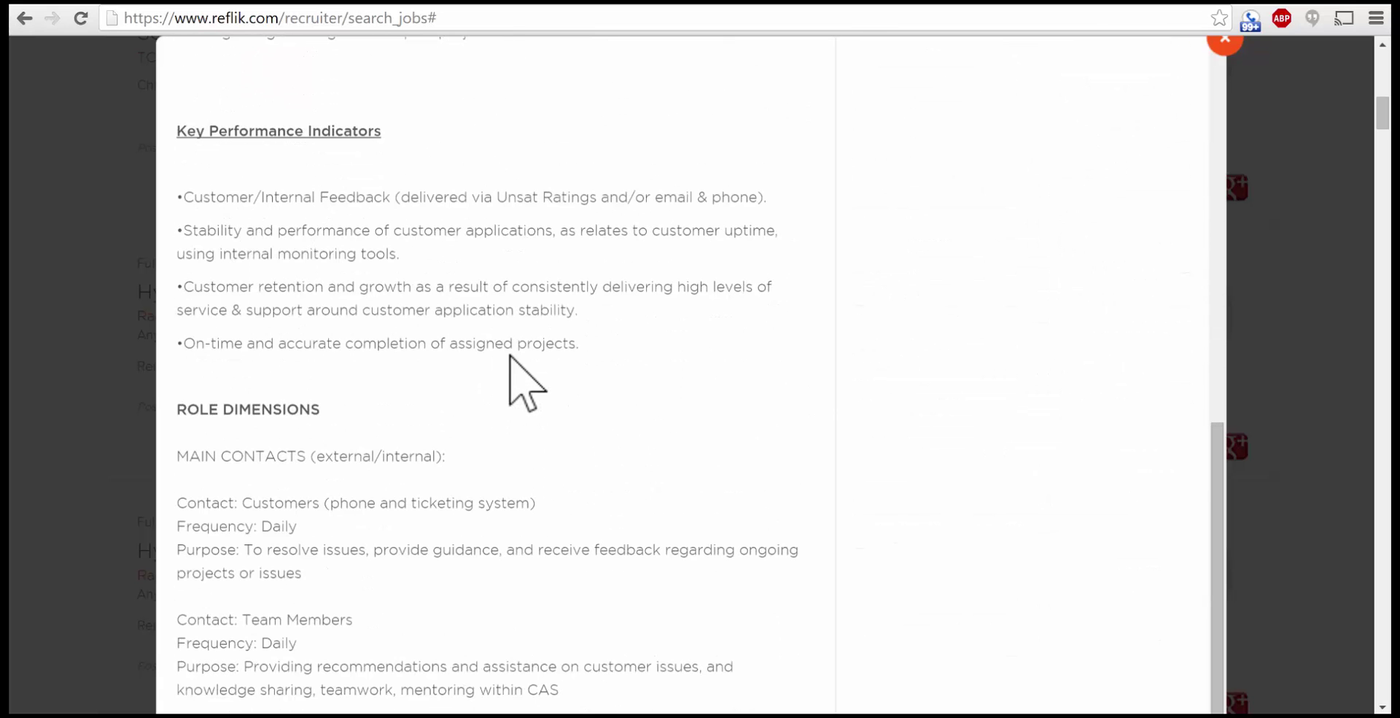
scroll(972, 368, "up", 14)
scroll(973, 337, "down", 1)
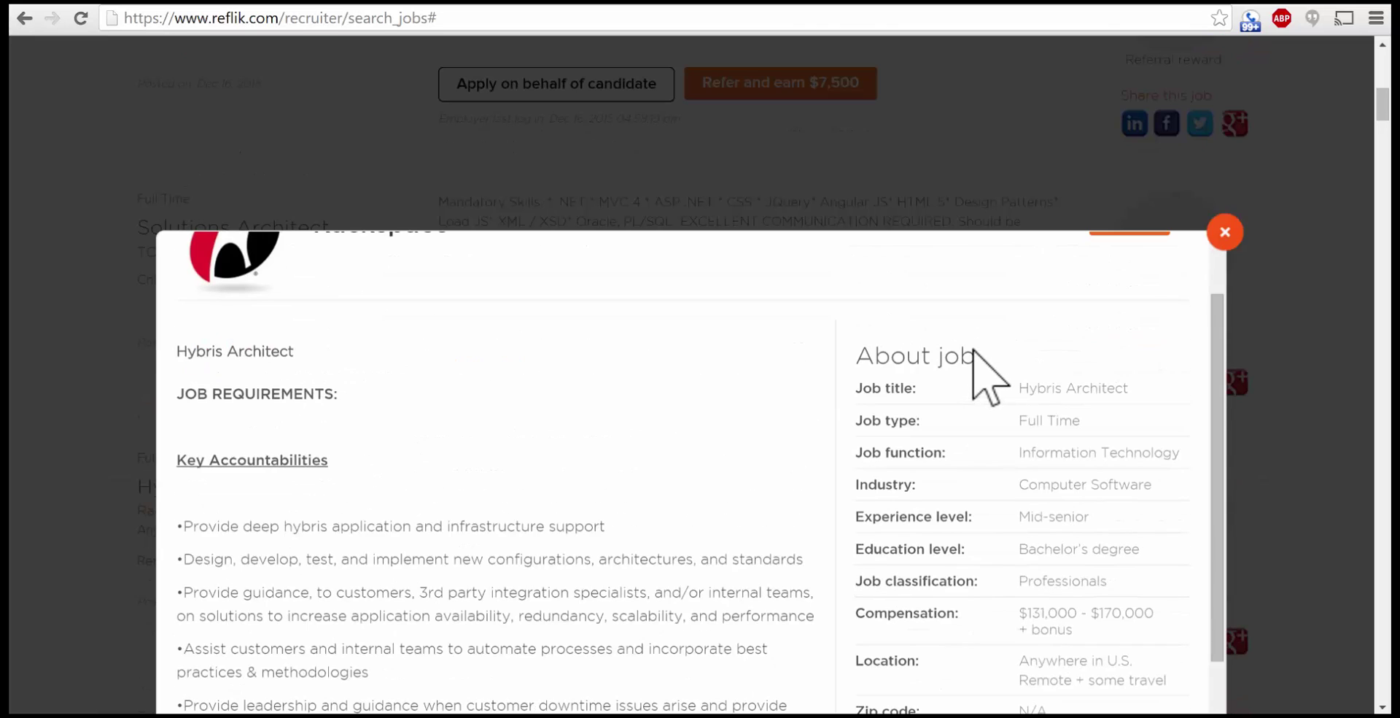
scroll(988, 398, "down", 1)
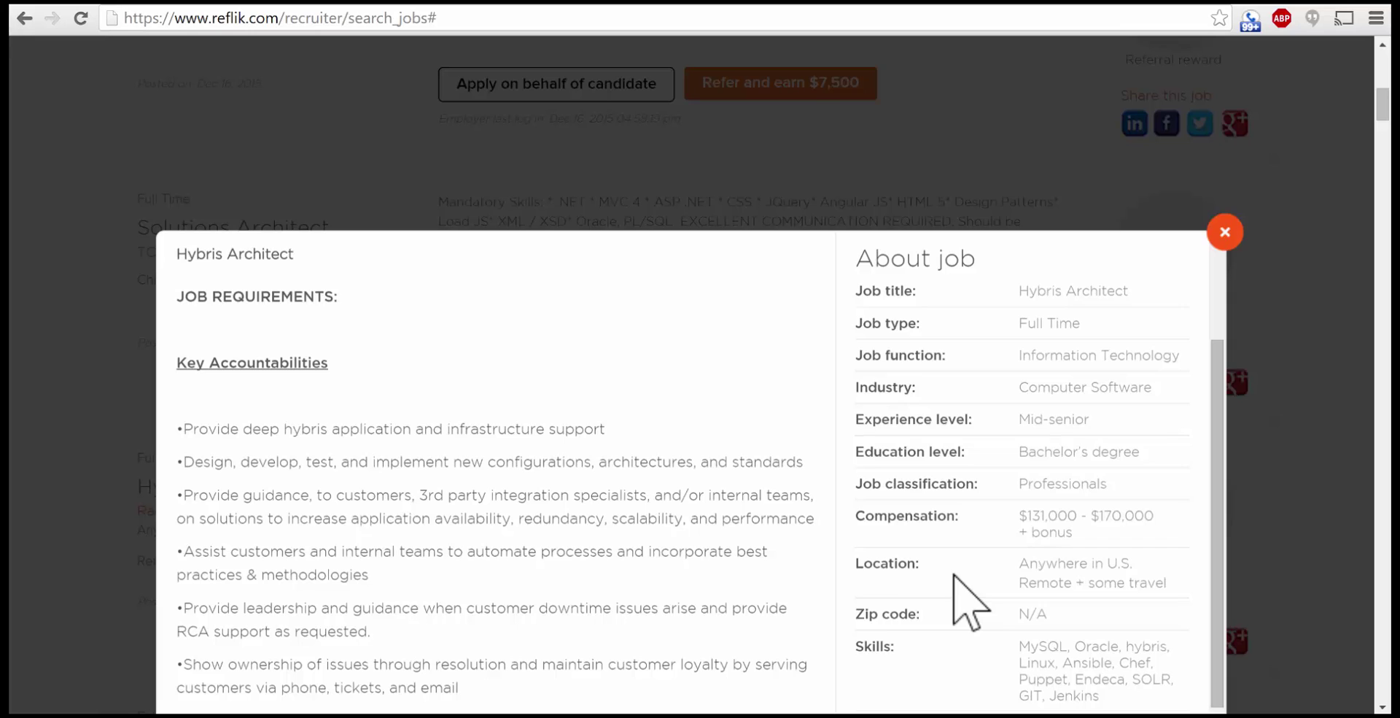
left_click(1223, 235)
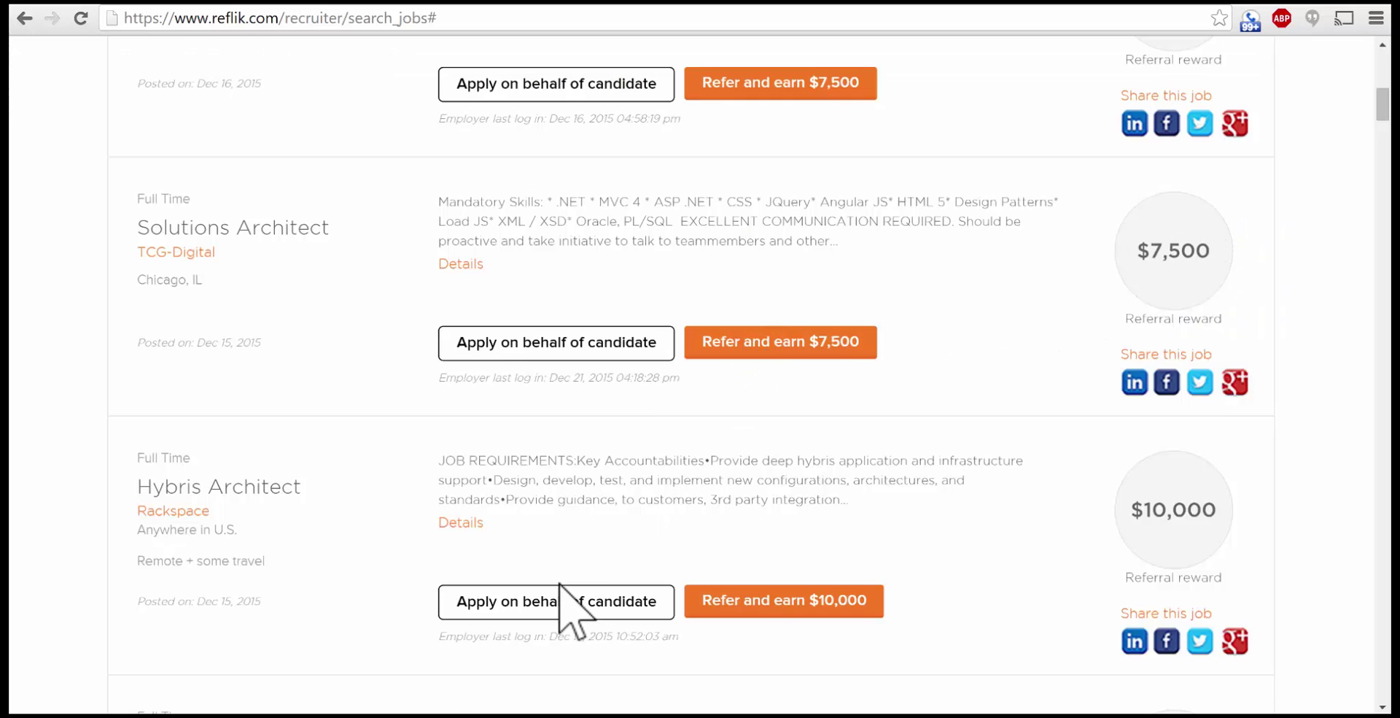
Step: Apply on behalf of a candidate for Hybris Architect, entering their first name, last name and e-mail
left_click(552, 593)
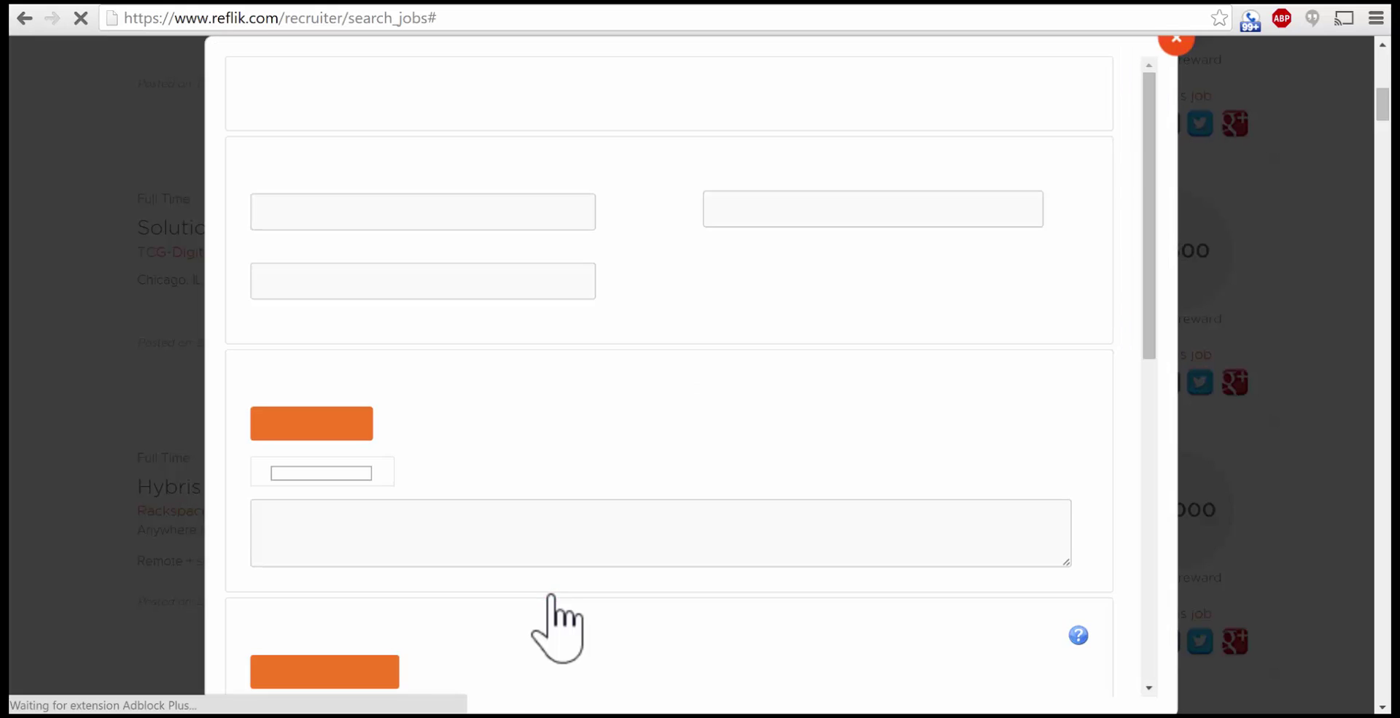
left_click(377, 219)
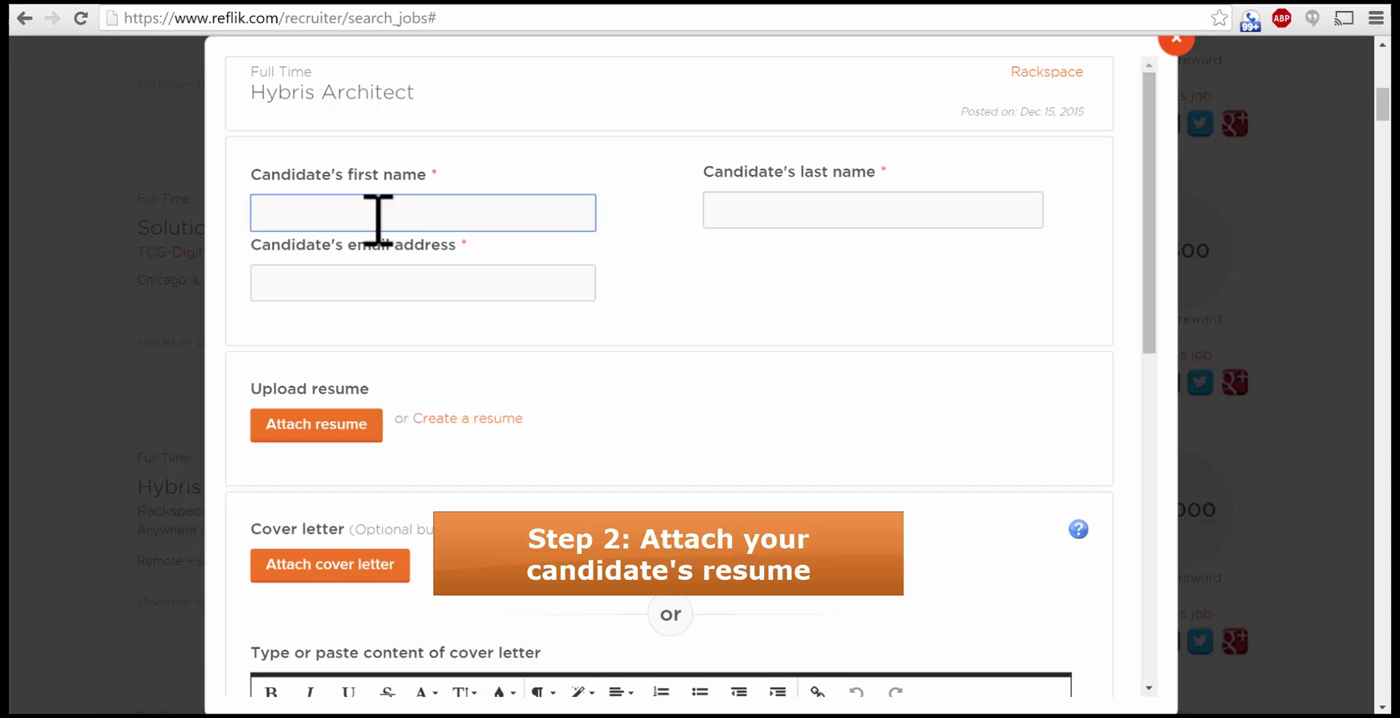
type("First n")
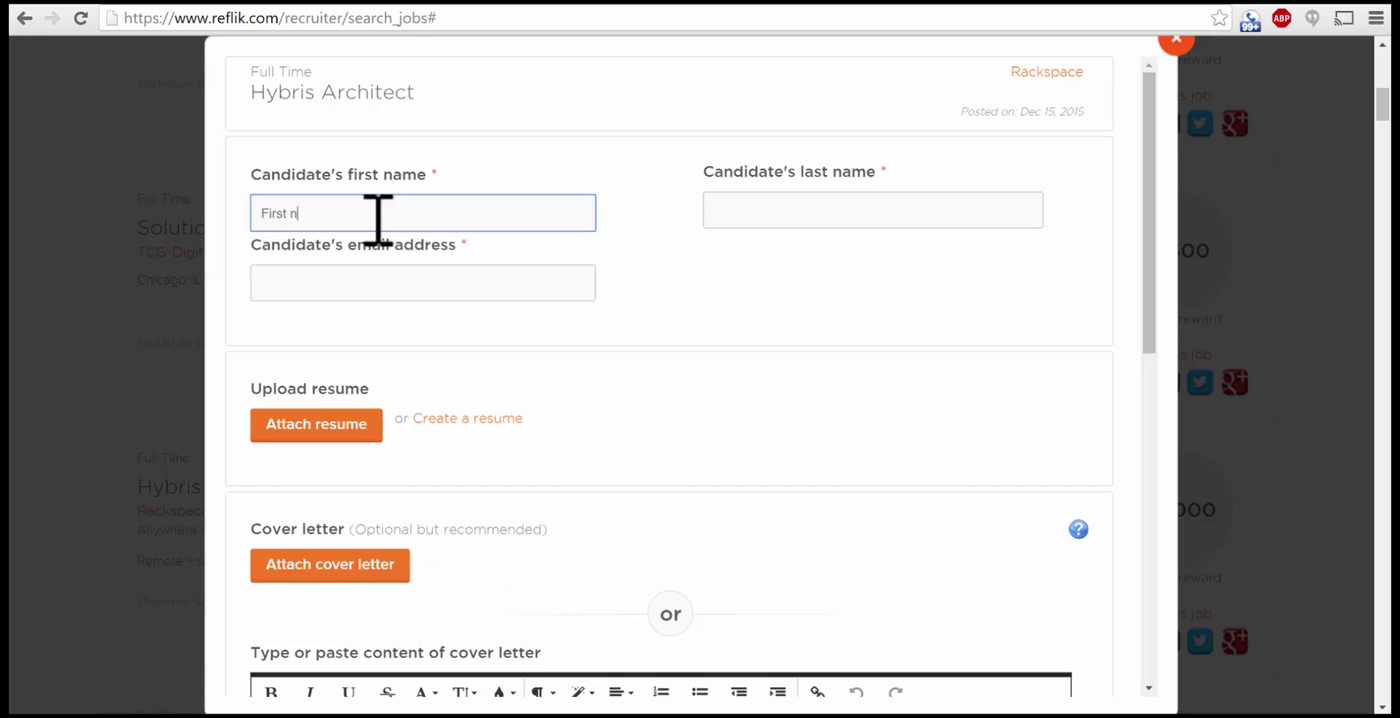
type("ame")
key("Tab")
type("Last na")
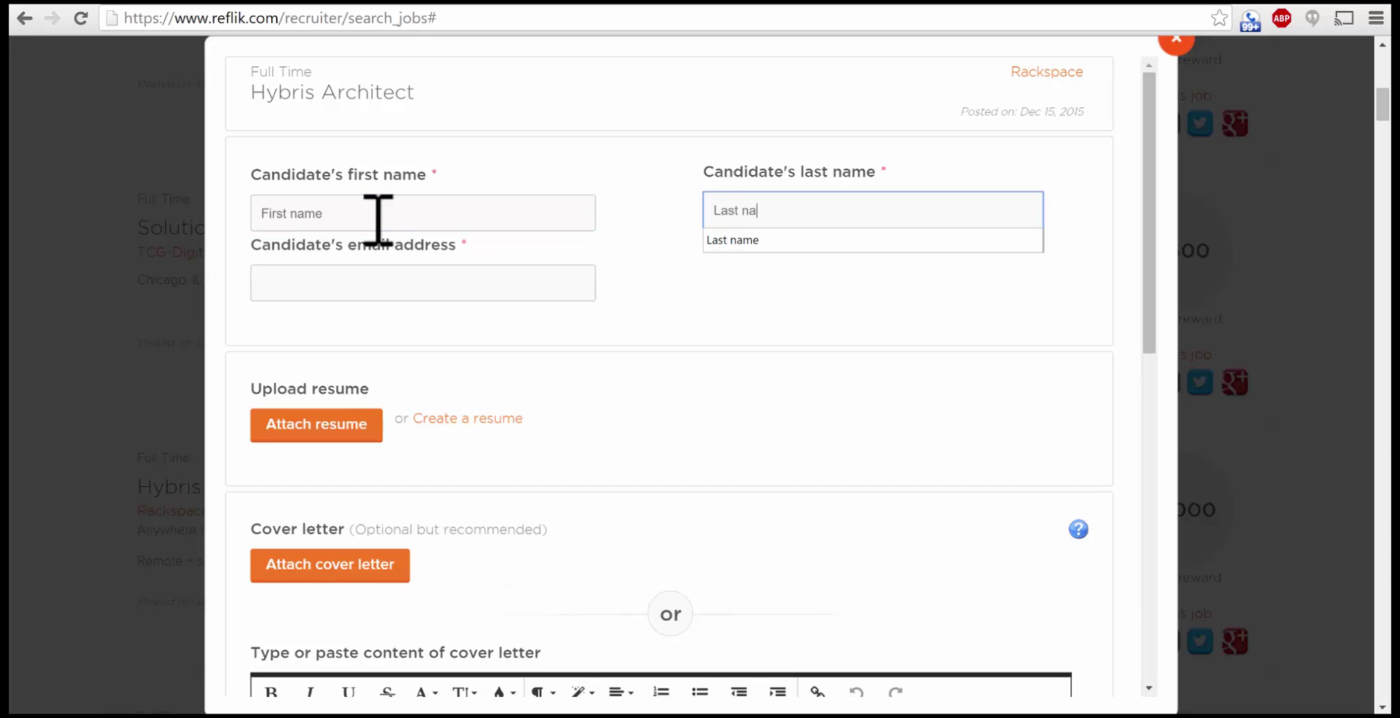
type("me")
key("Tab")
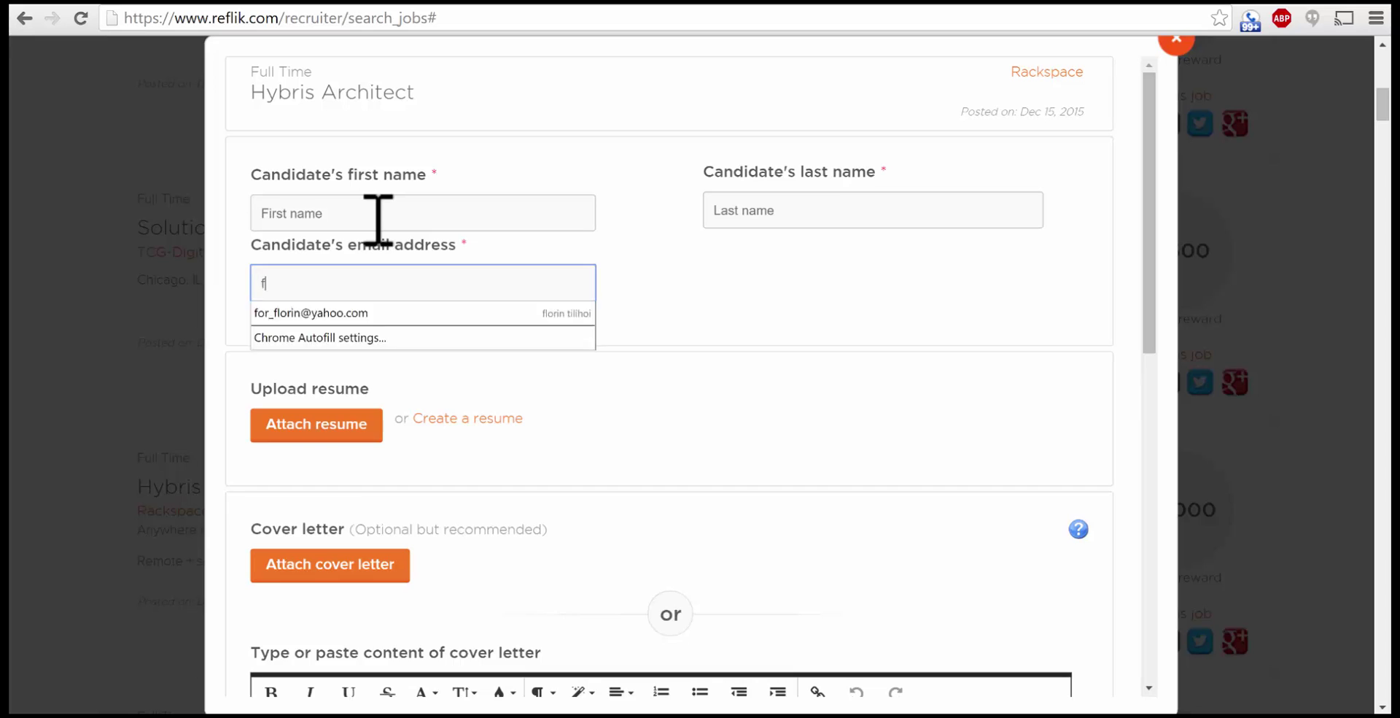
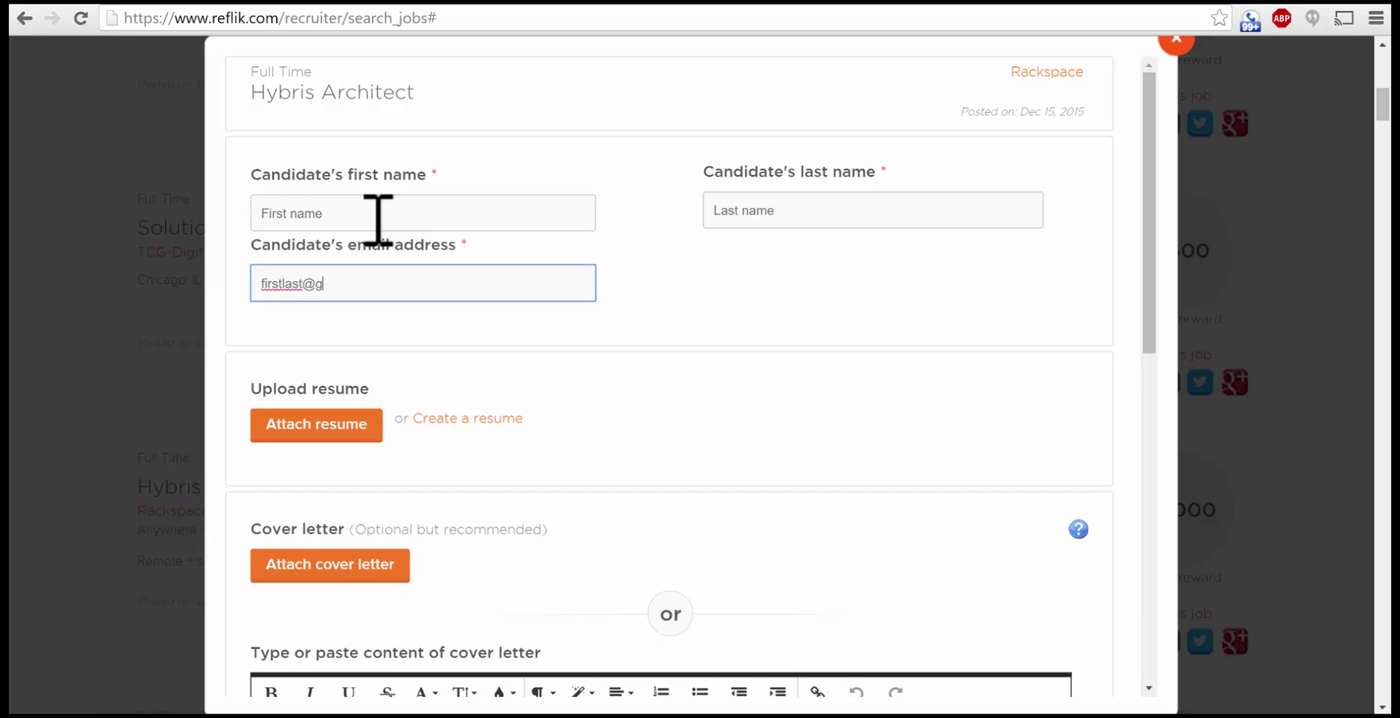
left_click(489, 332)
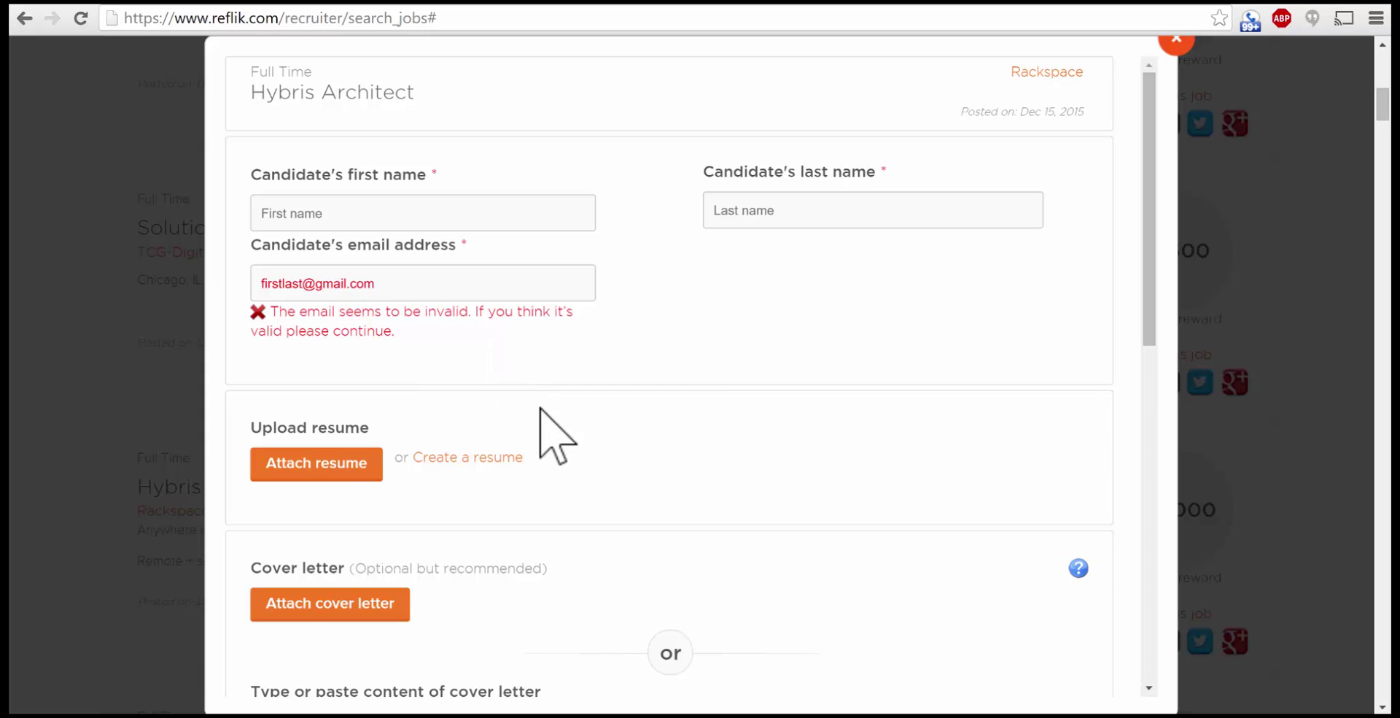
scroll(565, 412, "down", 1)
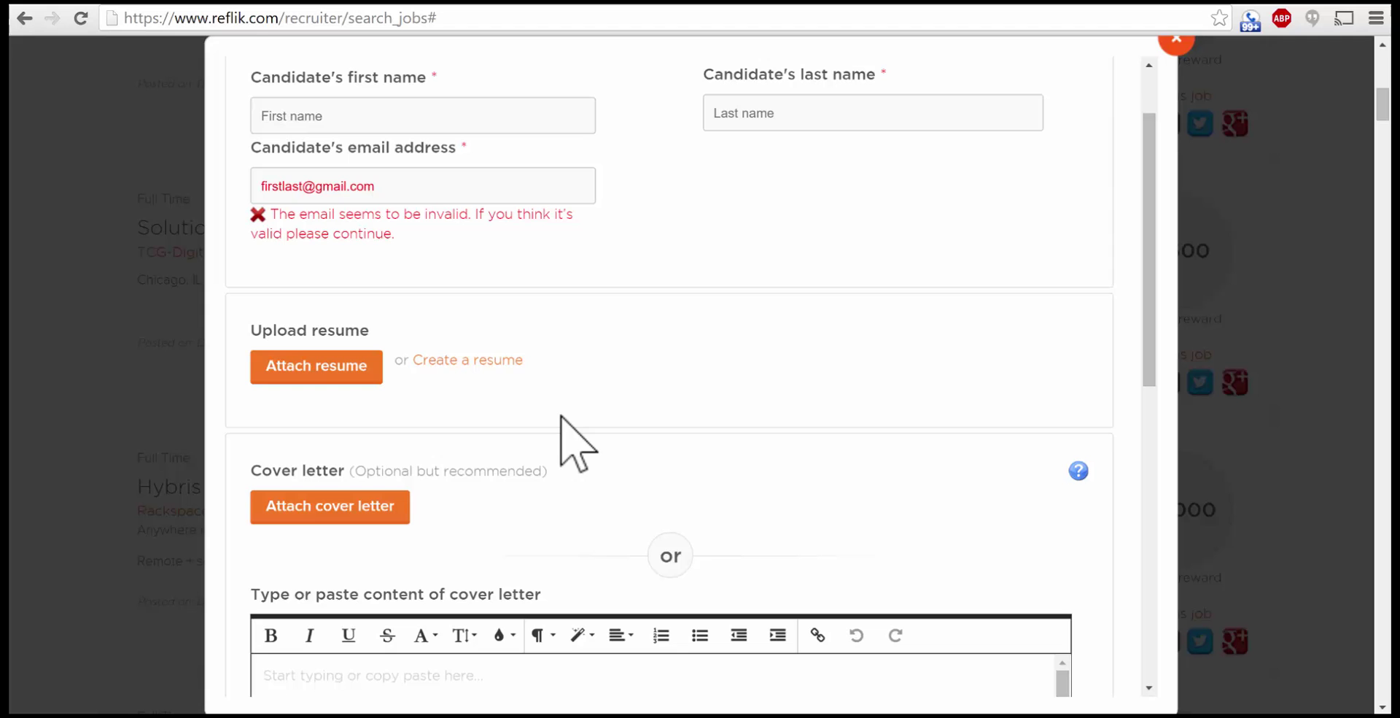
Step: Attach the candidate's .docx resume file and leave the cover letter empty
left_click(315, 368)
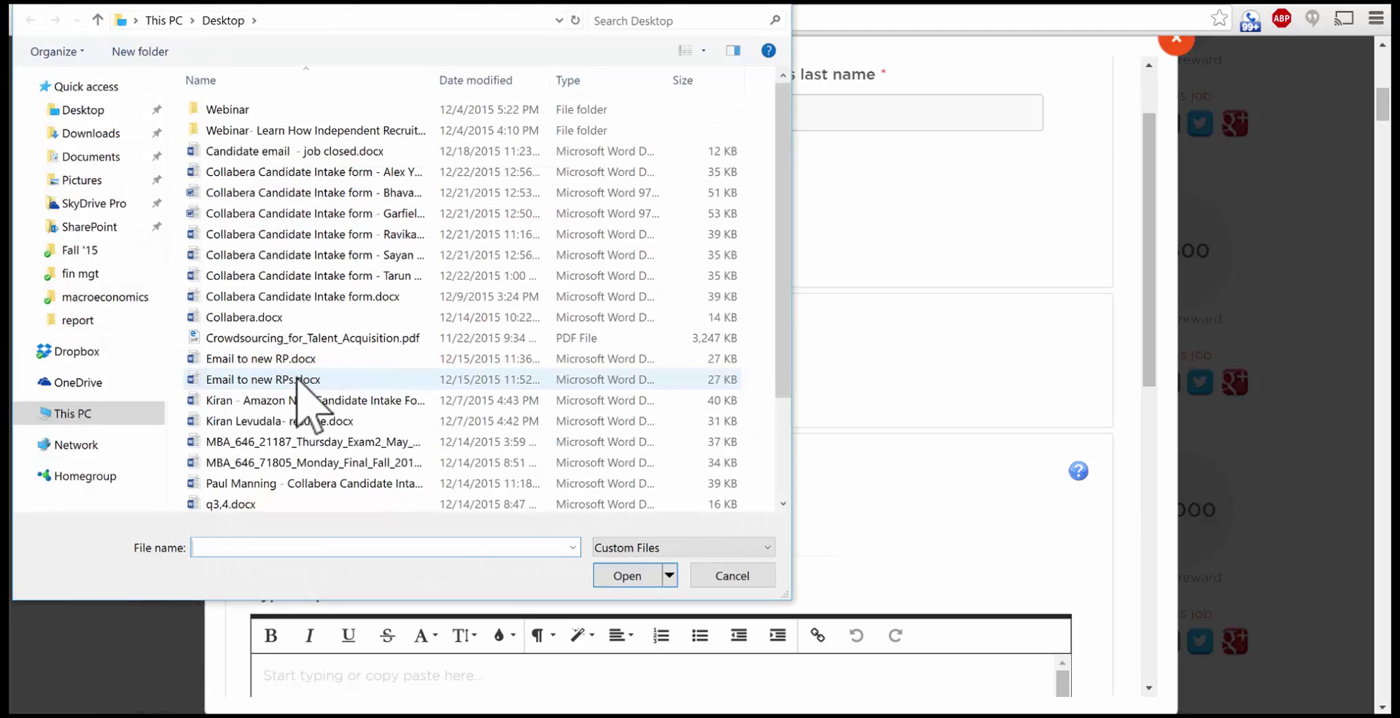
double_click(270, 423)
scroll(729, 460, "down", 1)
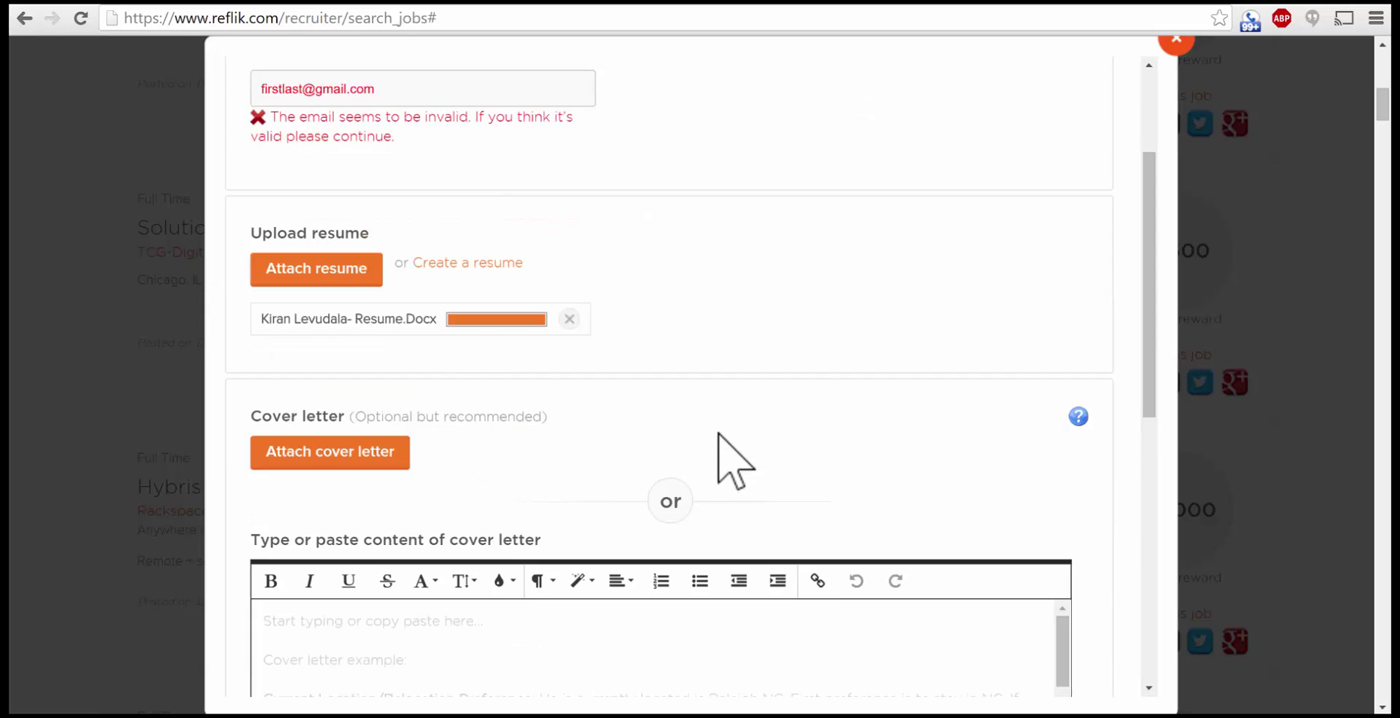
scroll(718, 433, "down", 1)
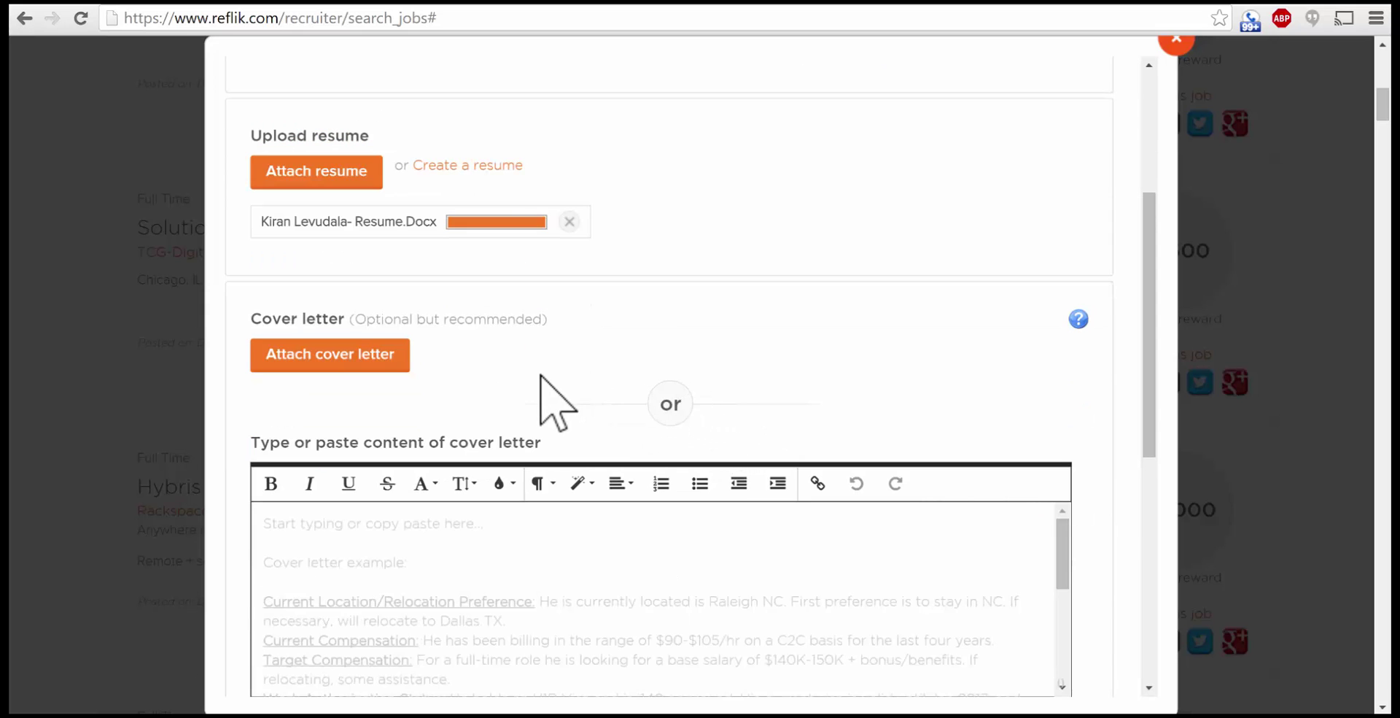
scroll(541, 376, "down", 1)
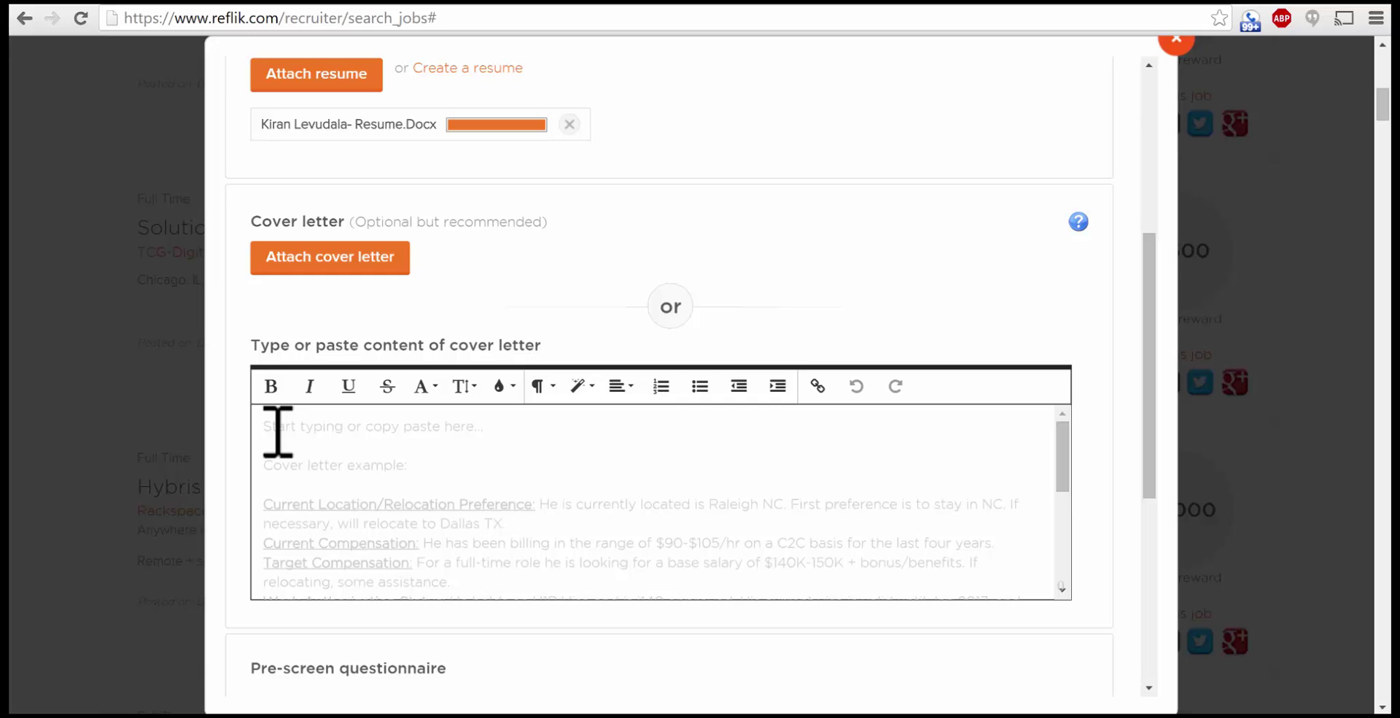
left_click(278, 431)
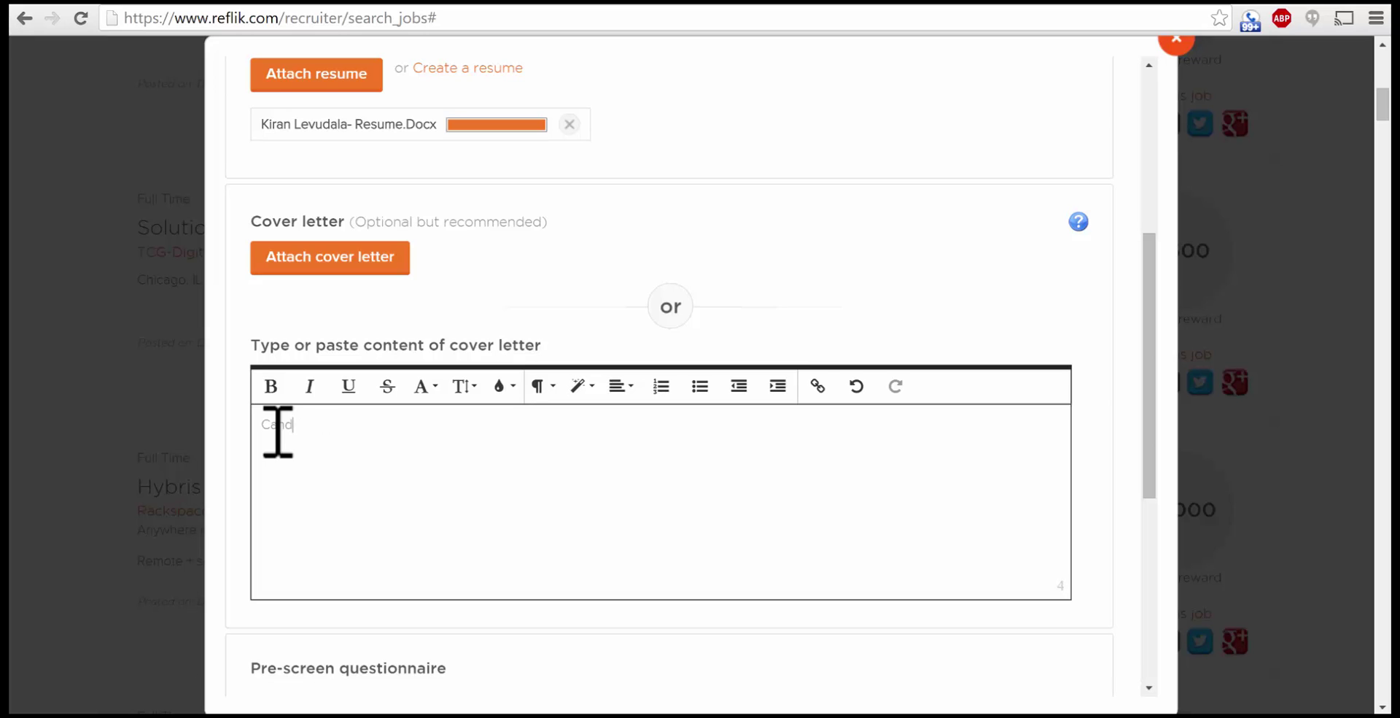
key("BackSpace")
key("BackSpace")
key("BackSpace")
key("BackSpace")
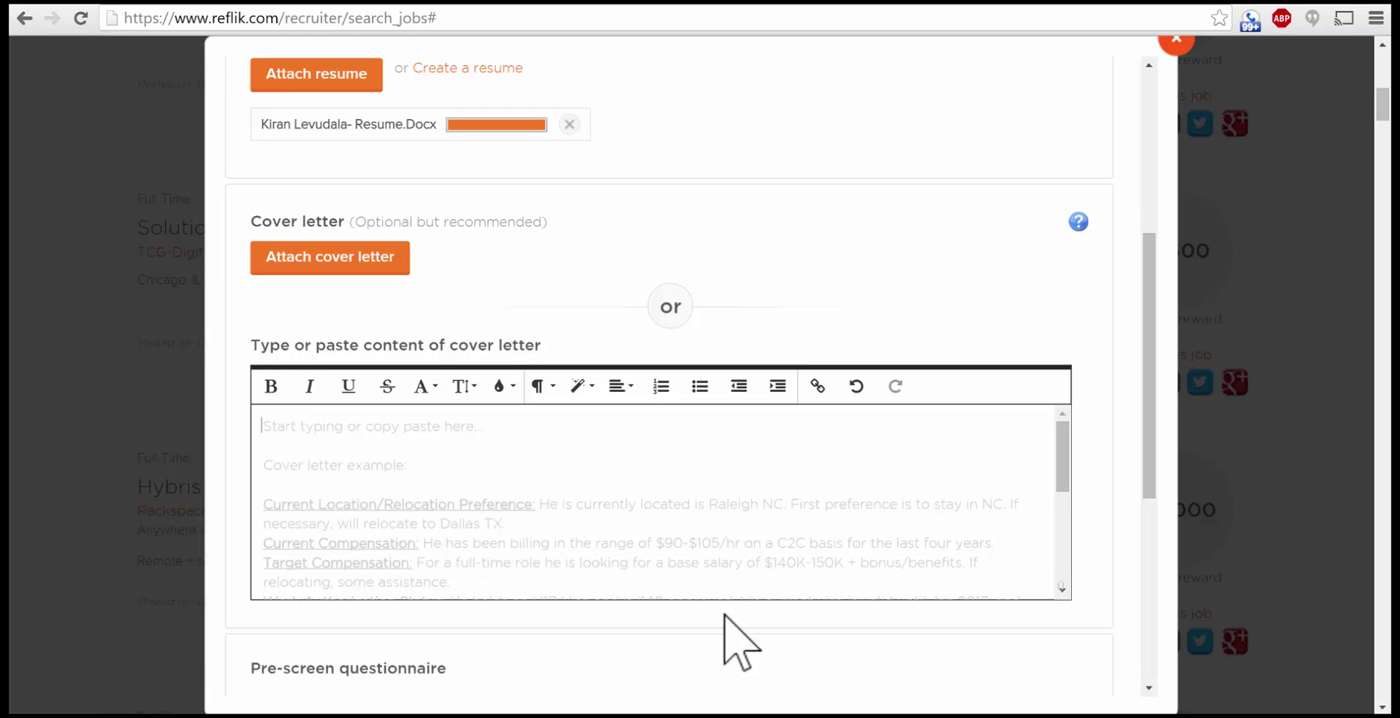
Step: Answer work authorization Yes, visa sponsorship No, and Visa Status Not Applicable
scroll(758, 645, "down", 3)
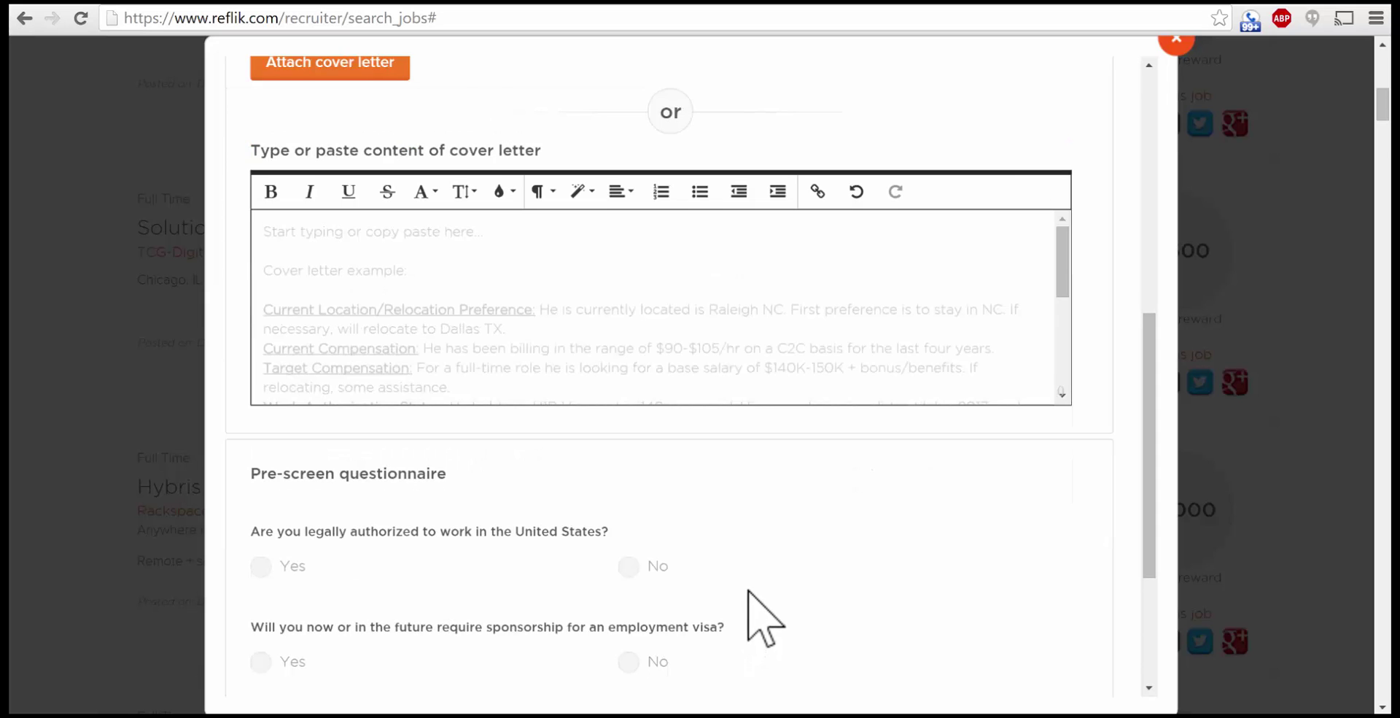
scroll(748, 587, "down", 1)
scroll(755, 590, "down", 1)
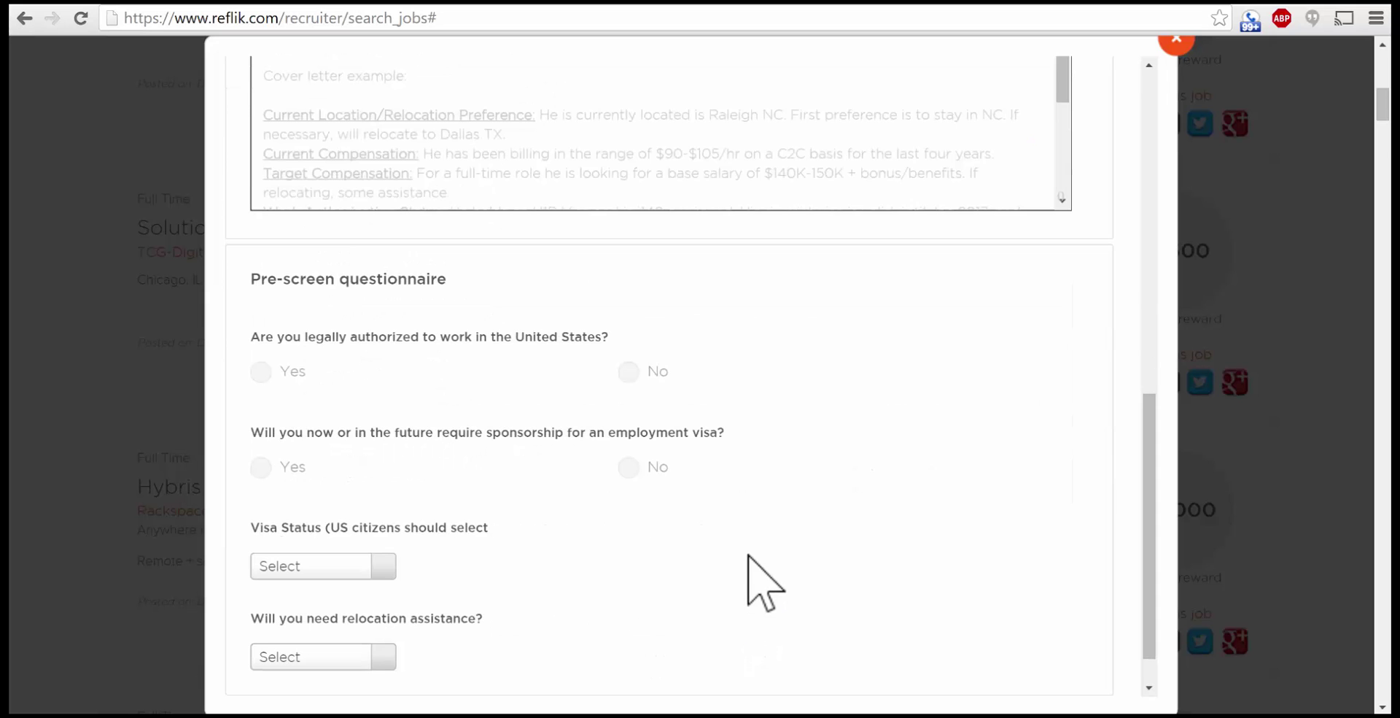
scroll(468, 484, "down", 1)
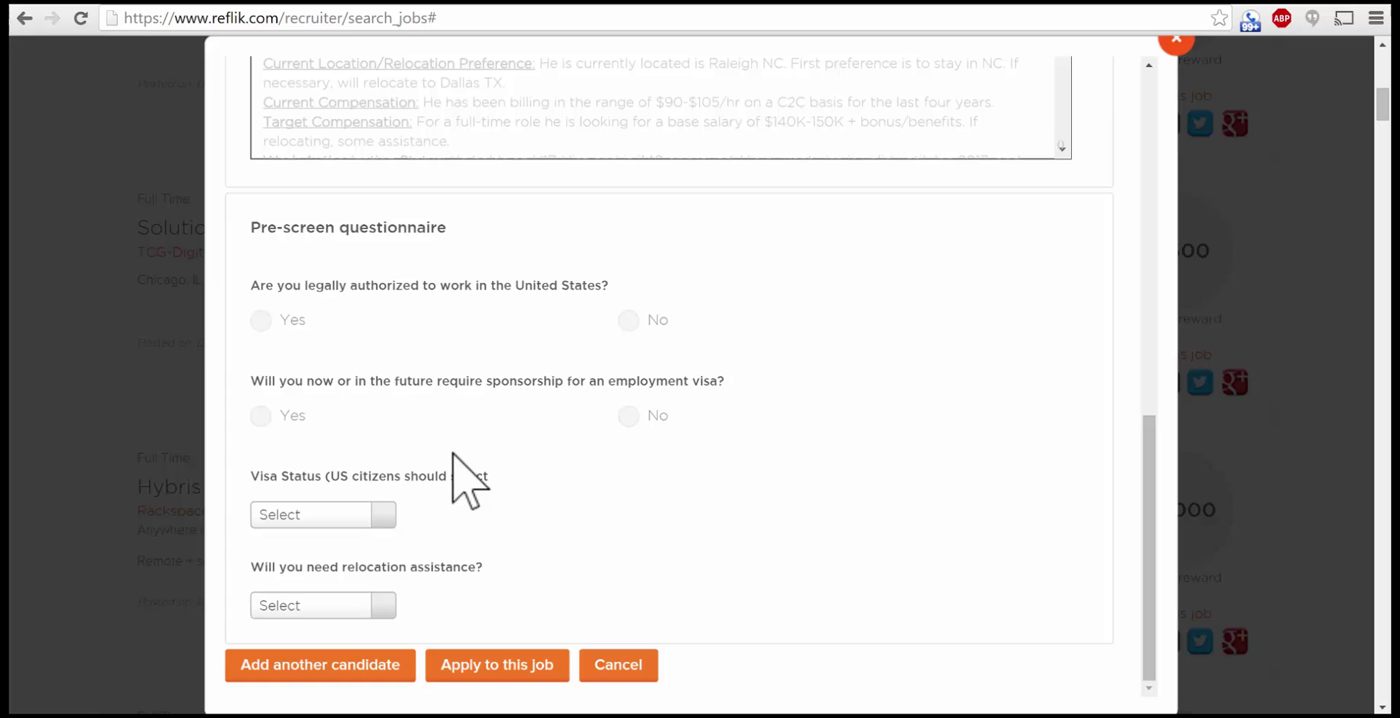
left_click(263, 321)
left_click(630, 416)
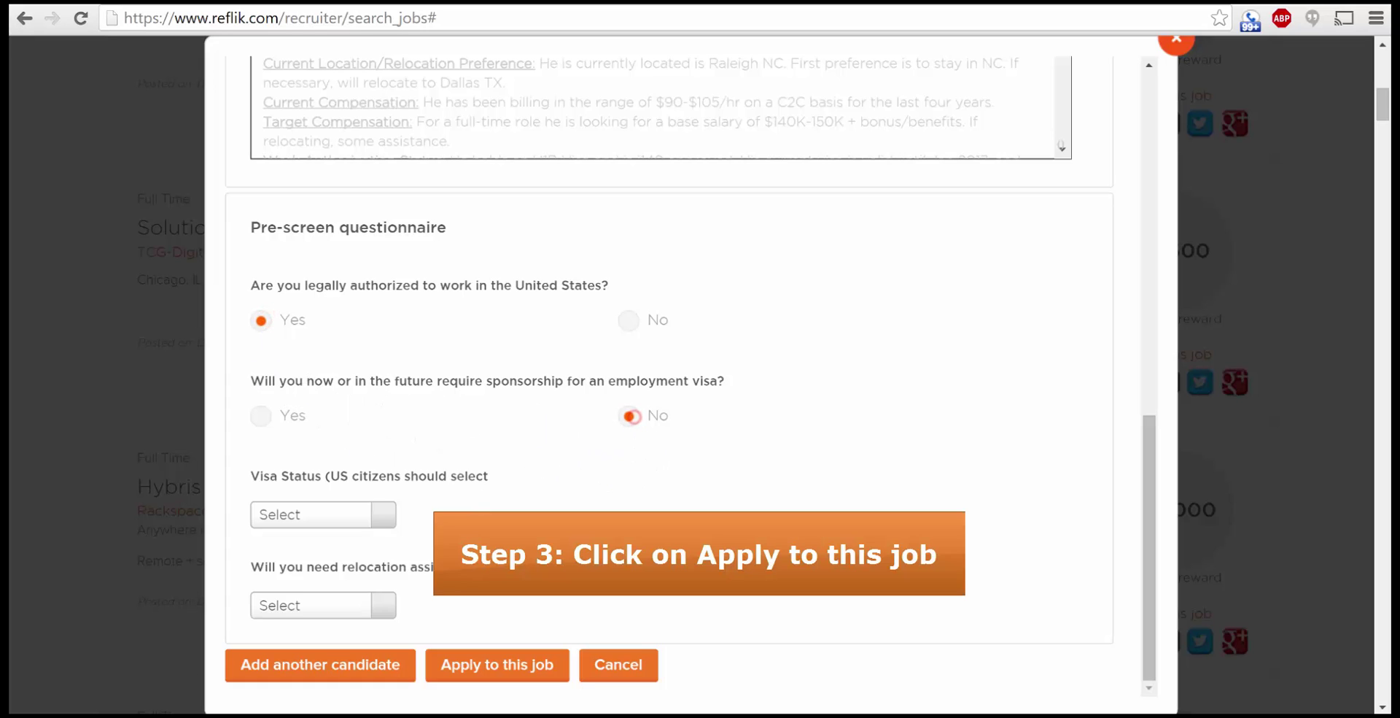
left_click(385, 518)
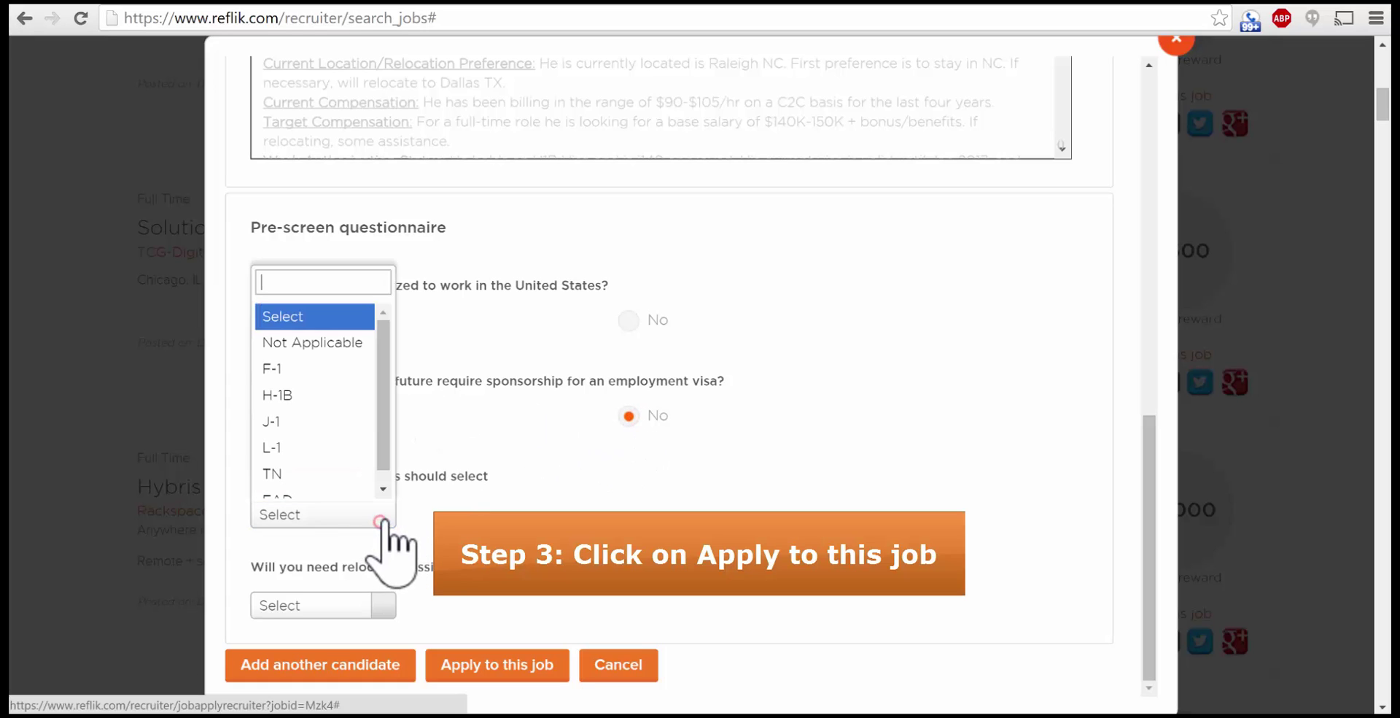
left_click(348, 340)
Step: Answer Yes to relocation assistance and submit the application to the job
scroll(423, 532, "down", 1)
left_click(385, 509)
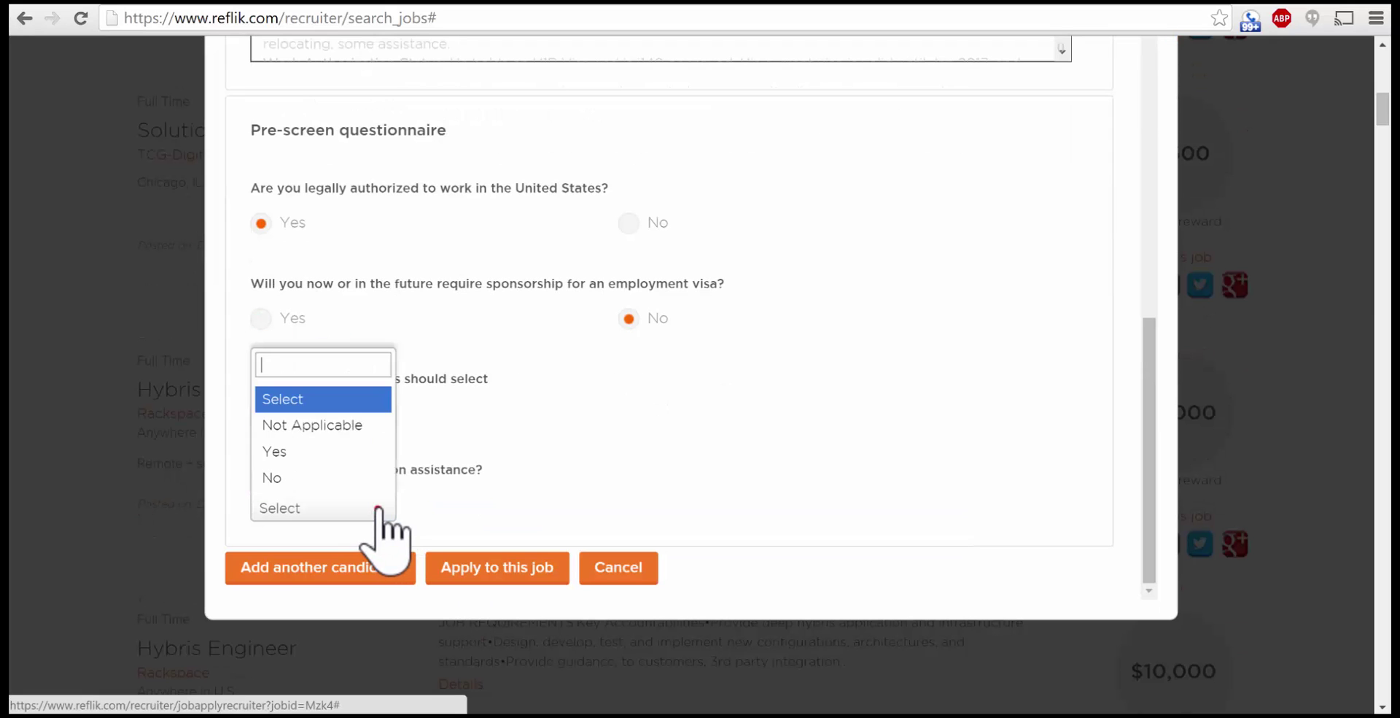
left_click(312, 454)
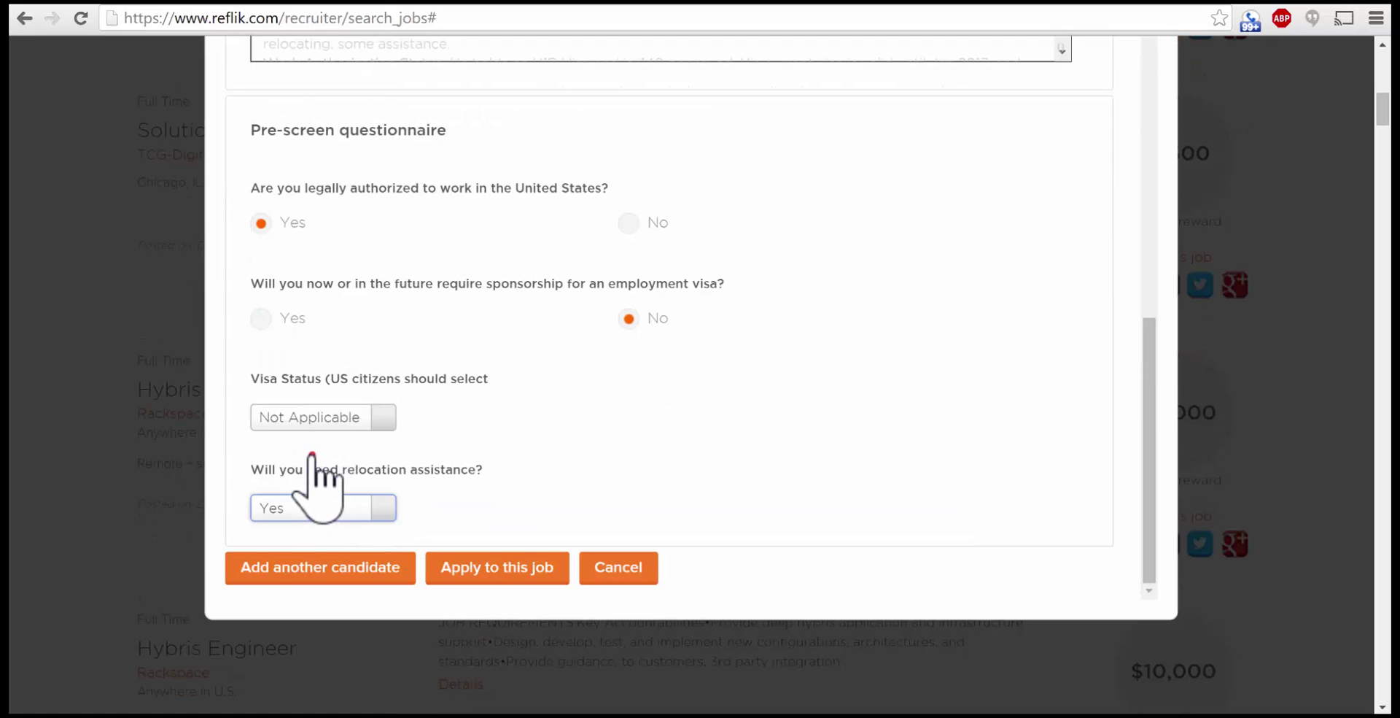
left_click(490, 576)
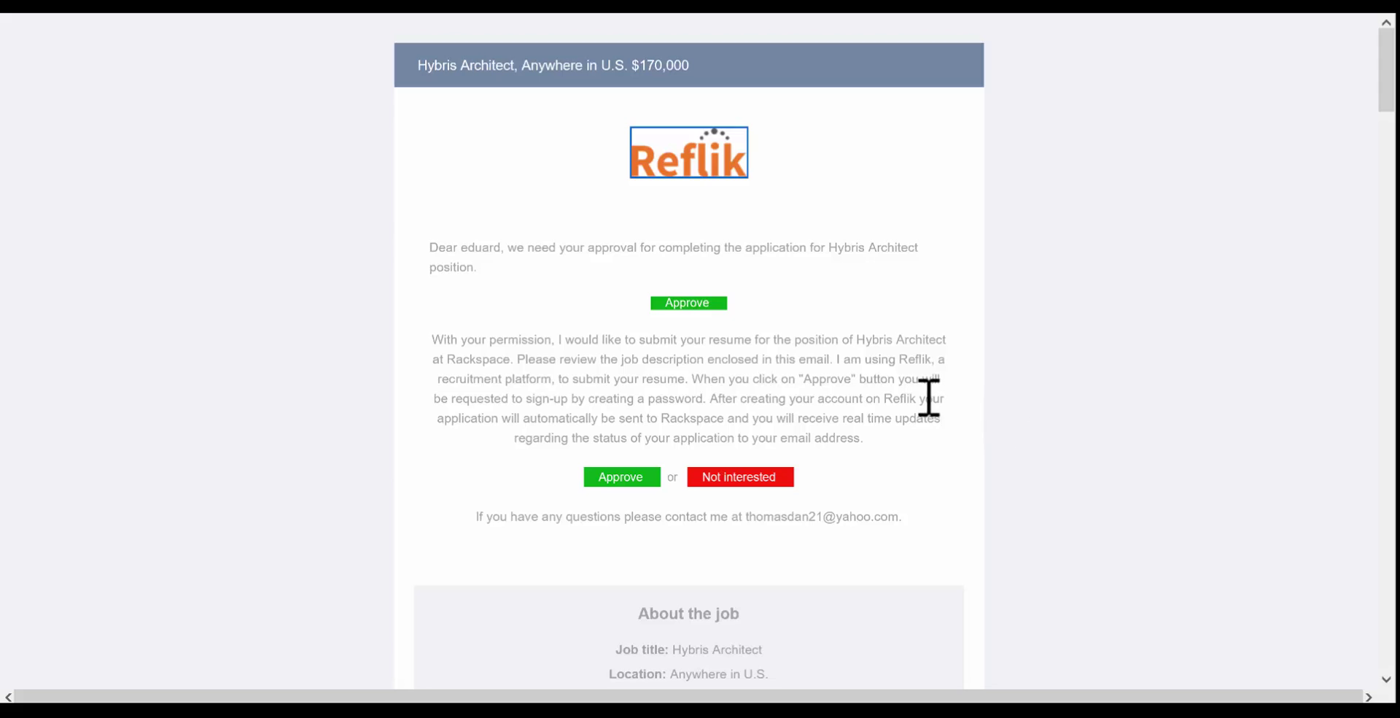
scroll(905, 445, "down", 1)
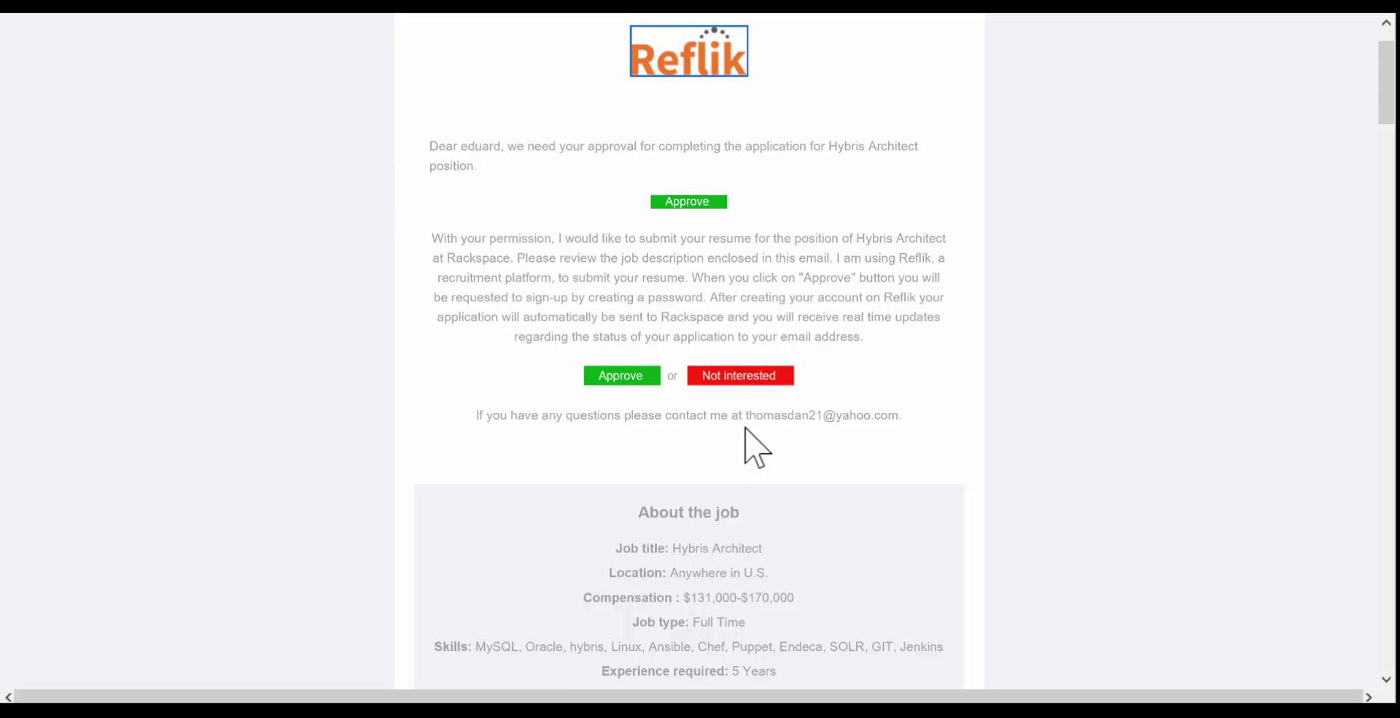
scroll(747, 489, "down", 2)
scroll(746, 489, "down", 2)
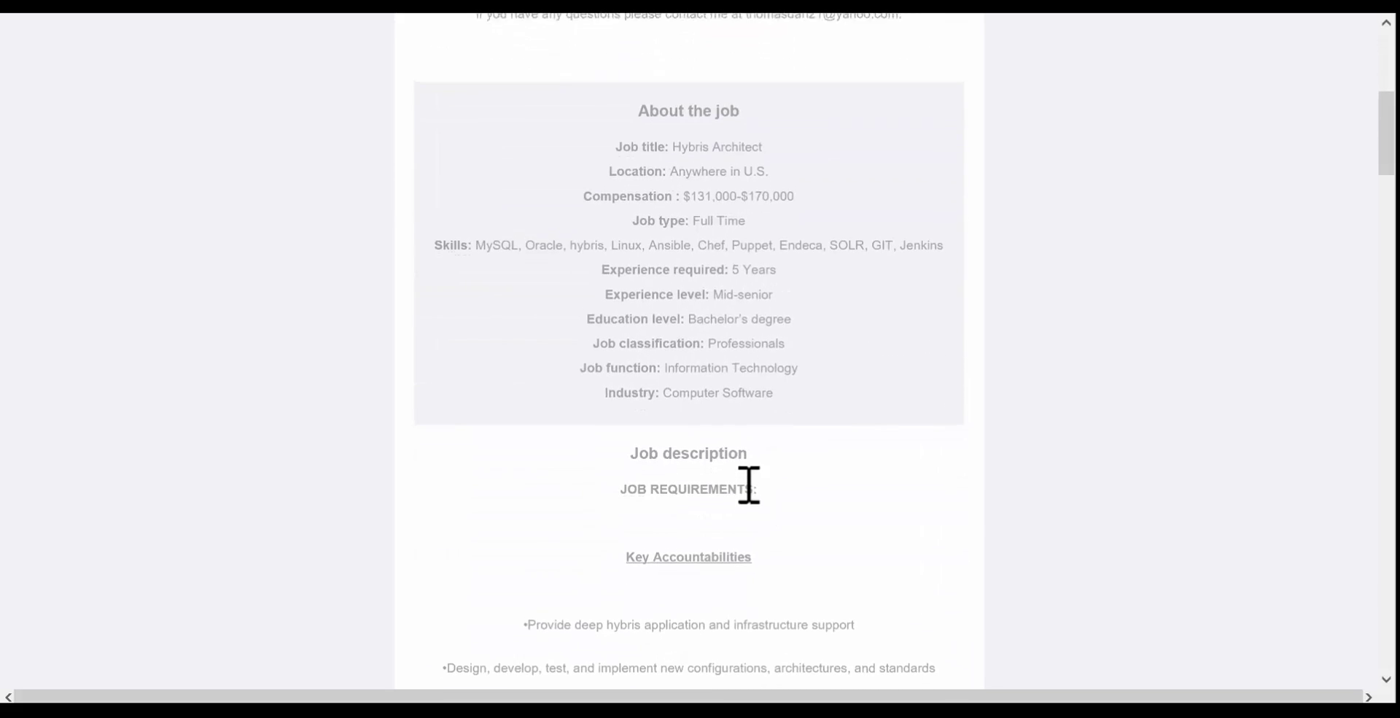
scroll(749, 485, "up", 5)
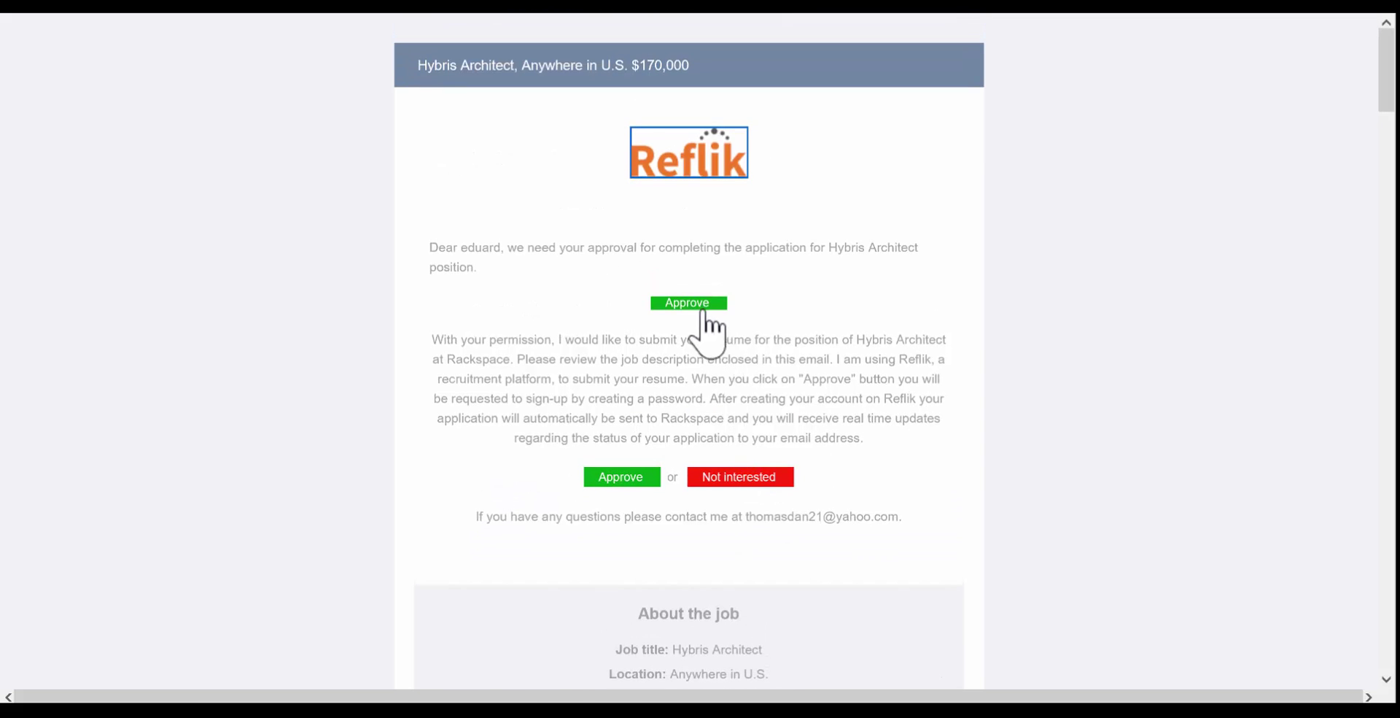
Step: Approve the Hybris Architect application using the top green Approve button in the email
left_click(693, 303)
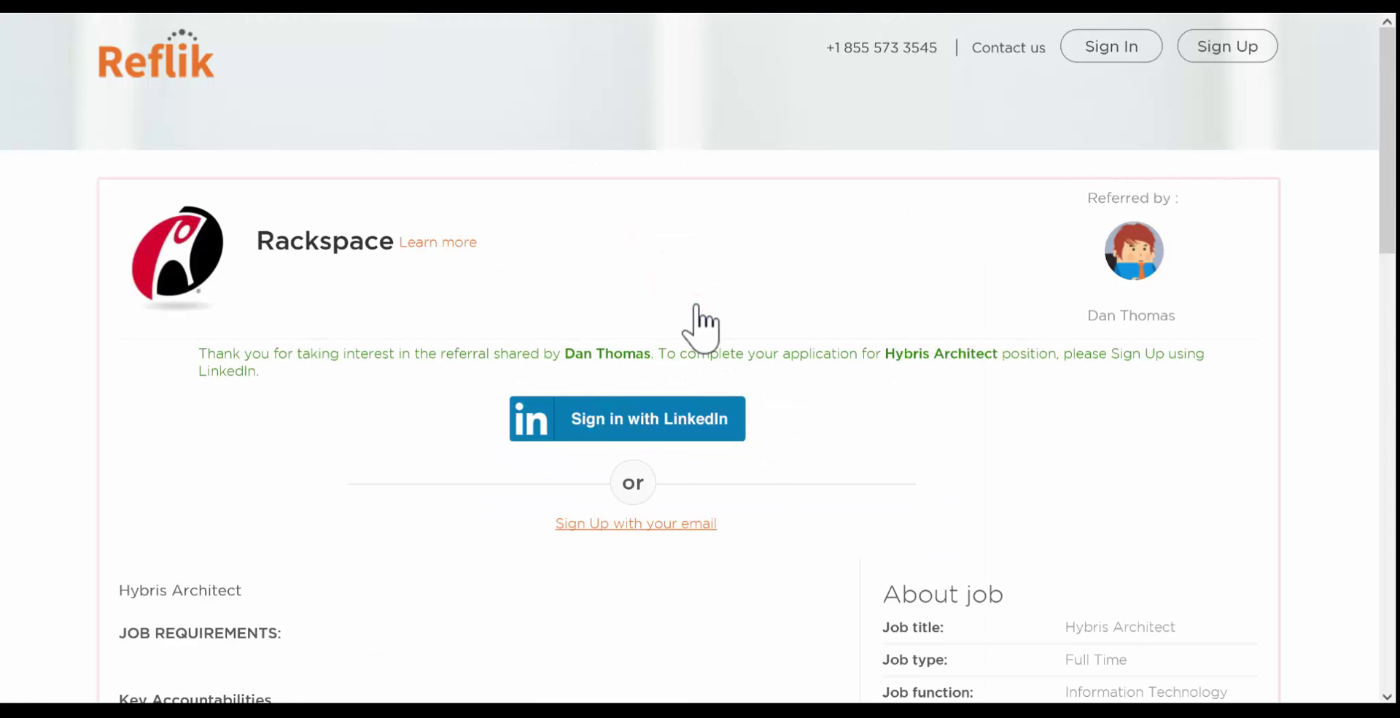